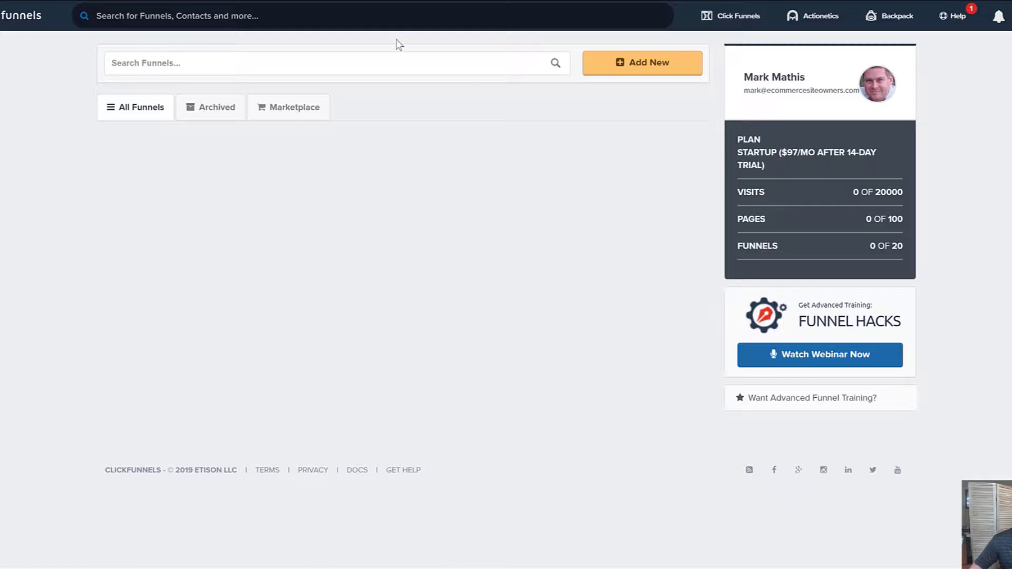
Start a new funnel with the Cookbook Builder Process and select Survey Funnel as the funnel type.
click(655, 69)
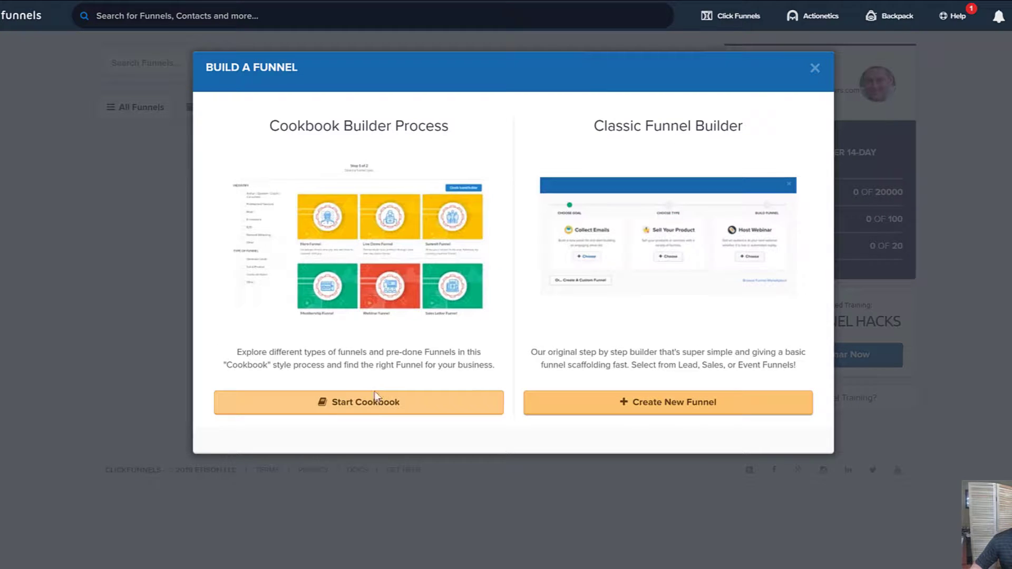
click(382, 404)
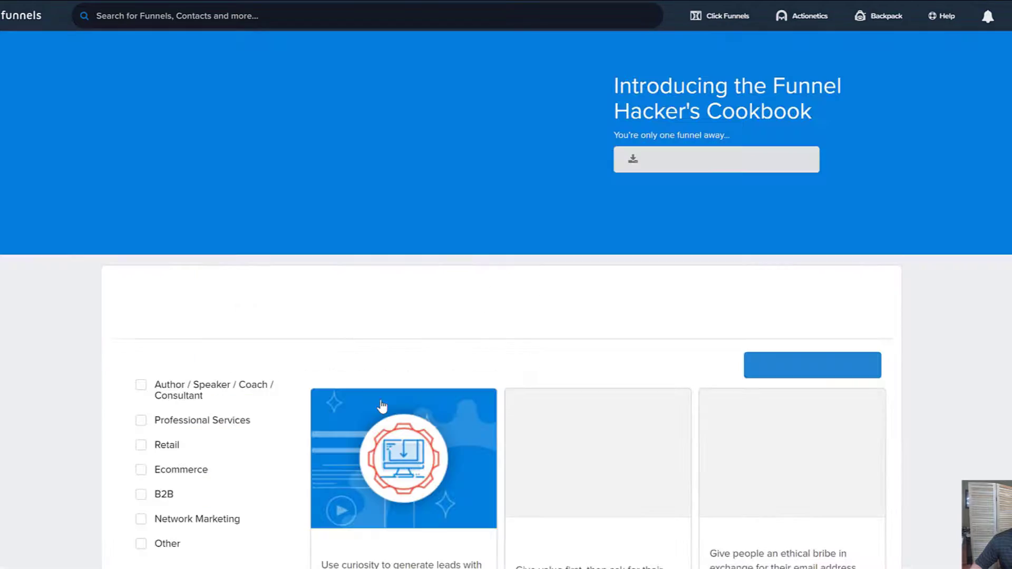
scroll(390, 252, down, 2)
scroll(391, 252, down, 5)
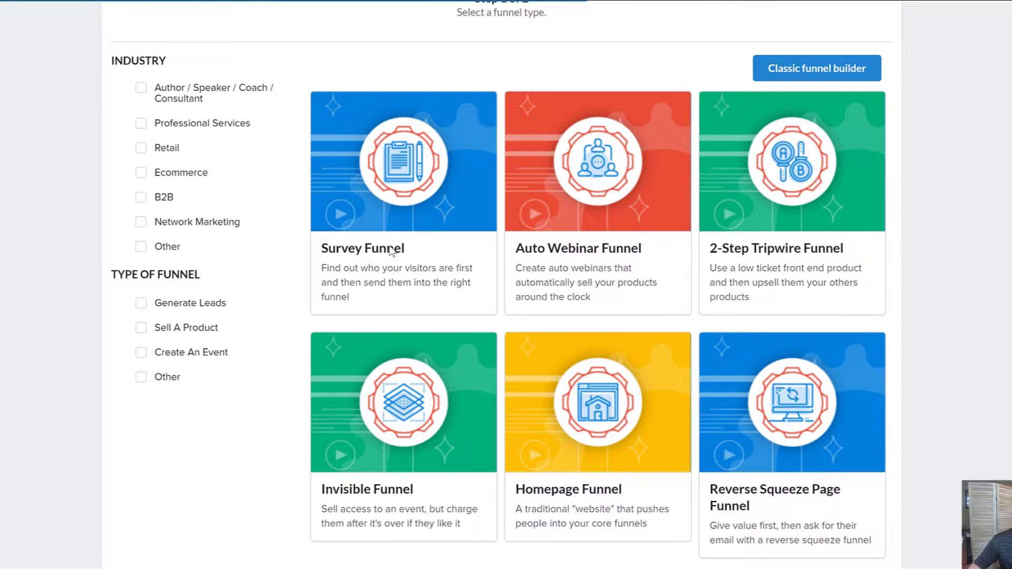
mouse_move(365, 234)
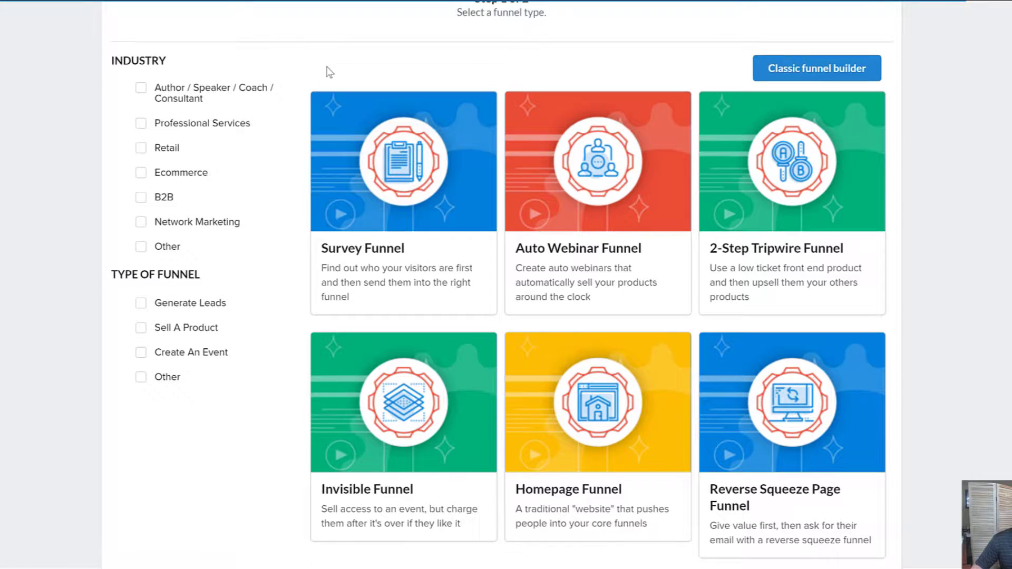
scroll(328, 70, down, 3)
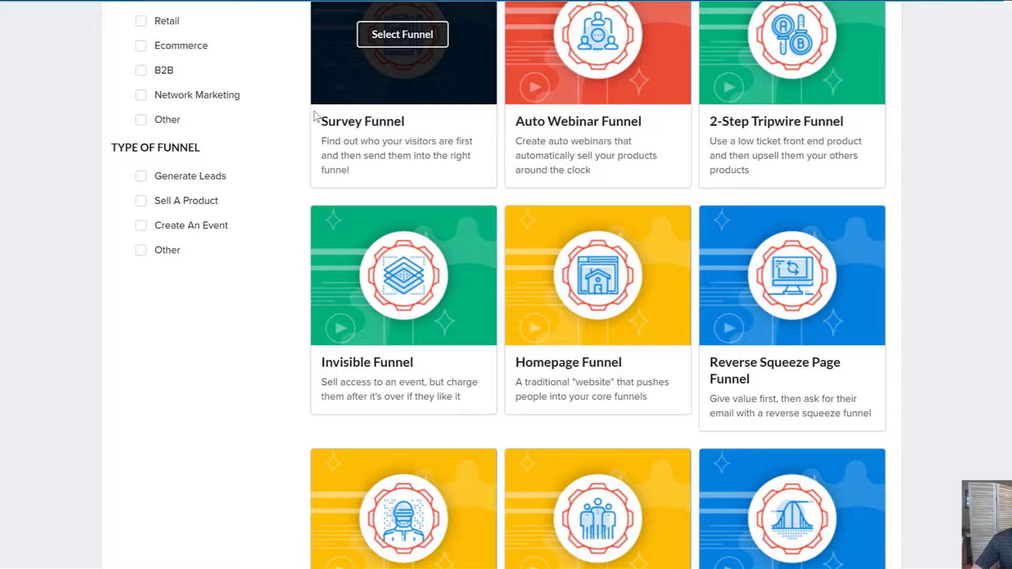
scroll(254, 113, up, 3)
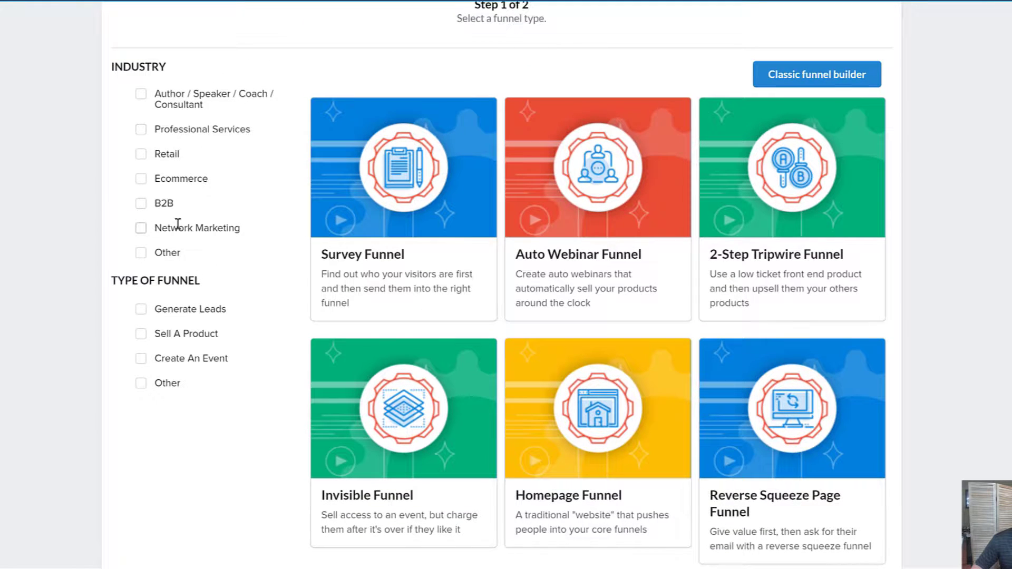
scroll(401, 304, down, 3)
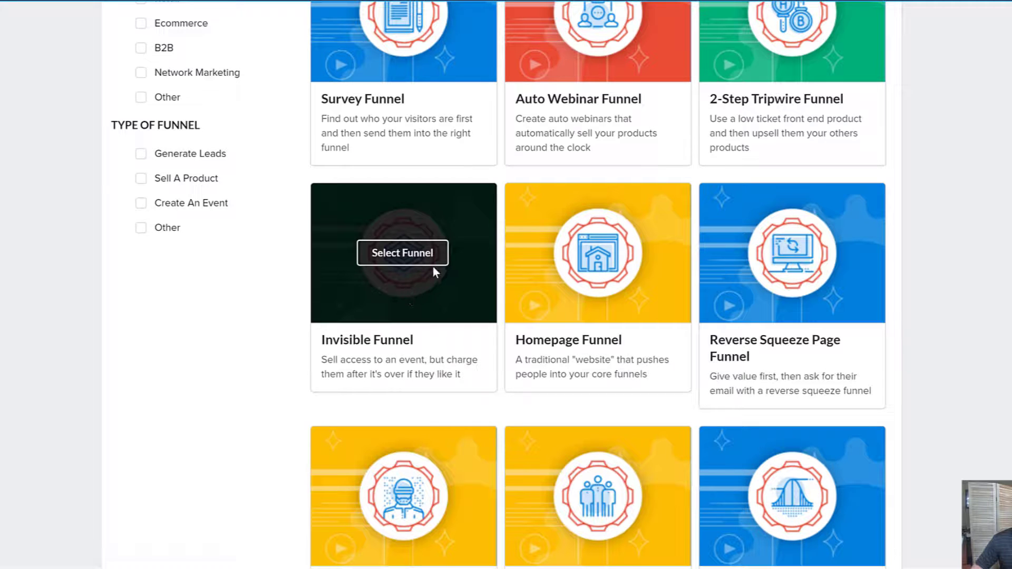
scroll(433, 269, down, 4)
scroll(435, 265, up, 5)
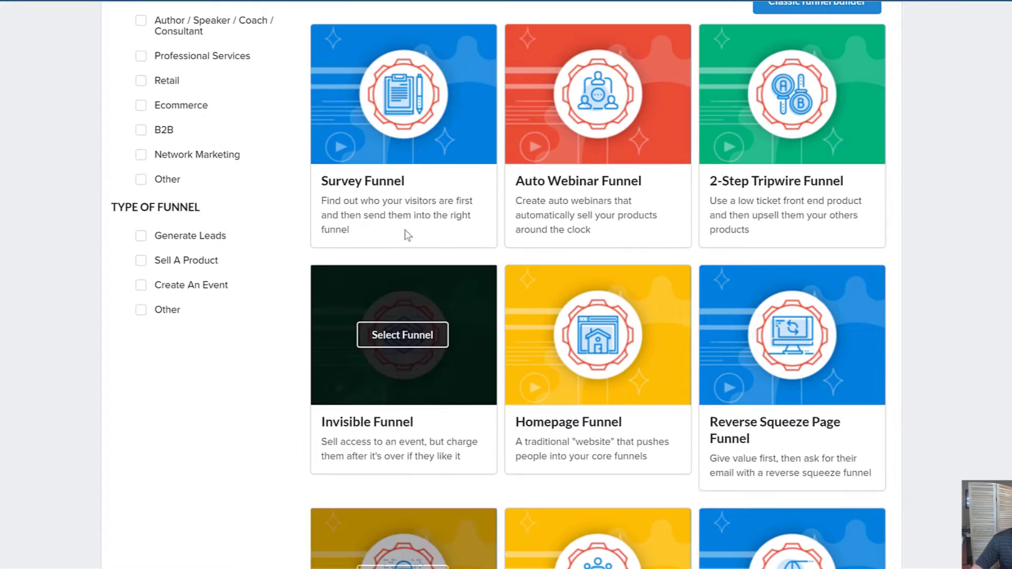
mouse_move(407, 112)
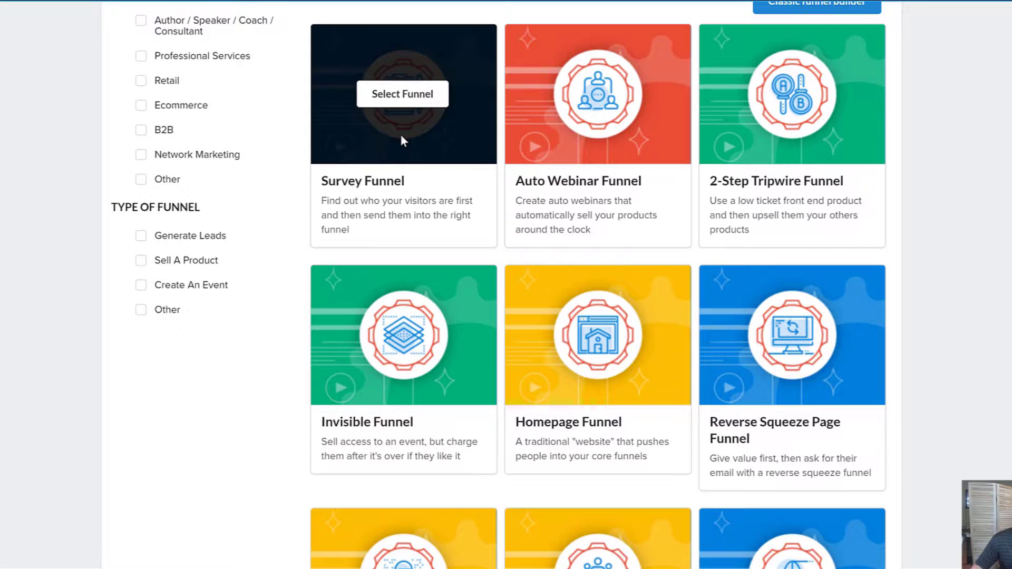
click(402, 138)
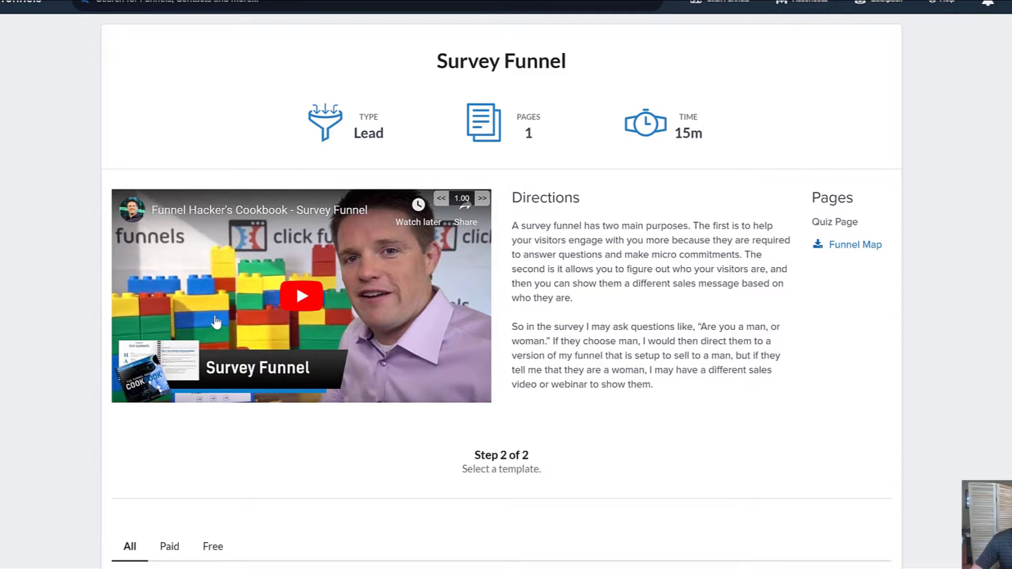
Compare the paid and free survey templates and create the funnel from the free BREEZE | Survey Funnel template.
scroll(607, 330, down, 3)
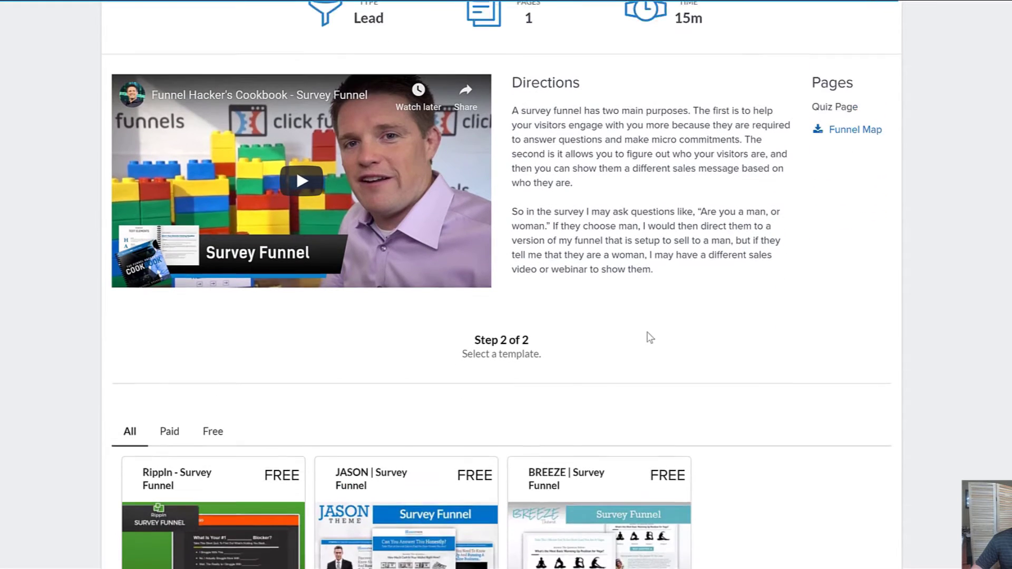
scroll(649, 336, down, 3)
scroll(650, 337, down, 3)
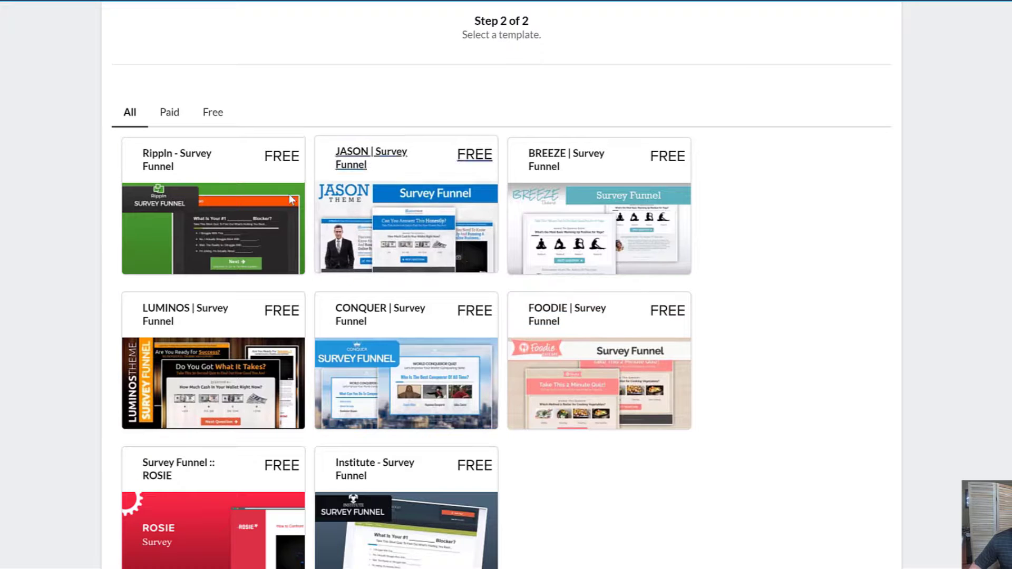
click(174, 120)
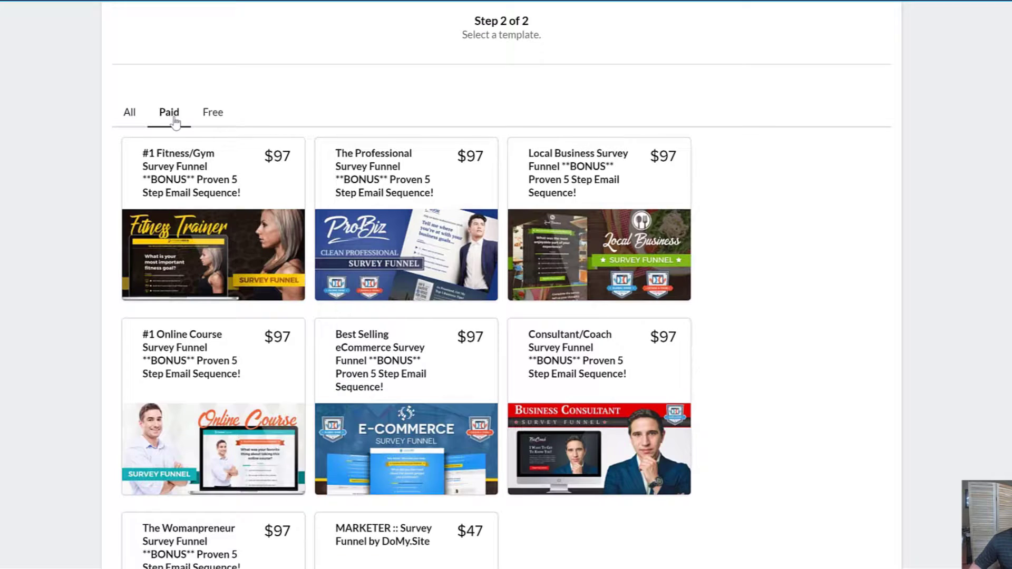
click(211, 120)
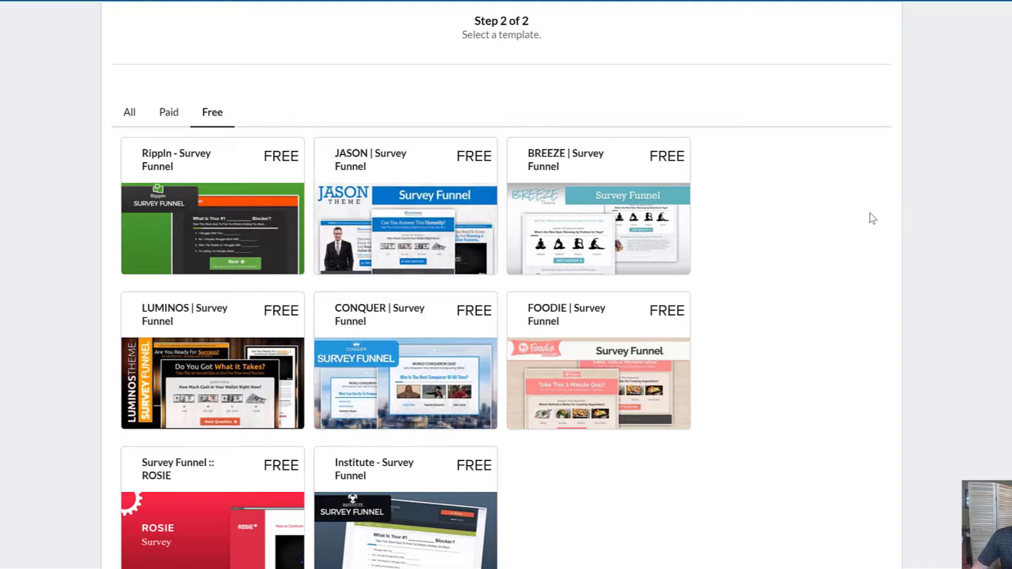
scroll(700, 219, down, 1)
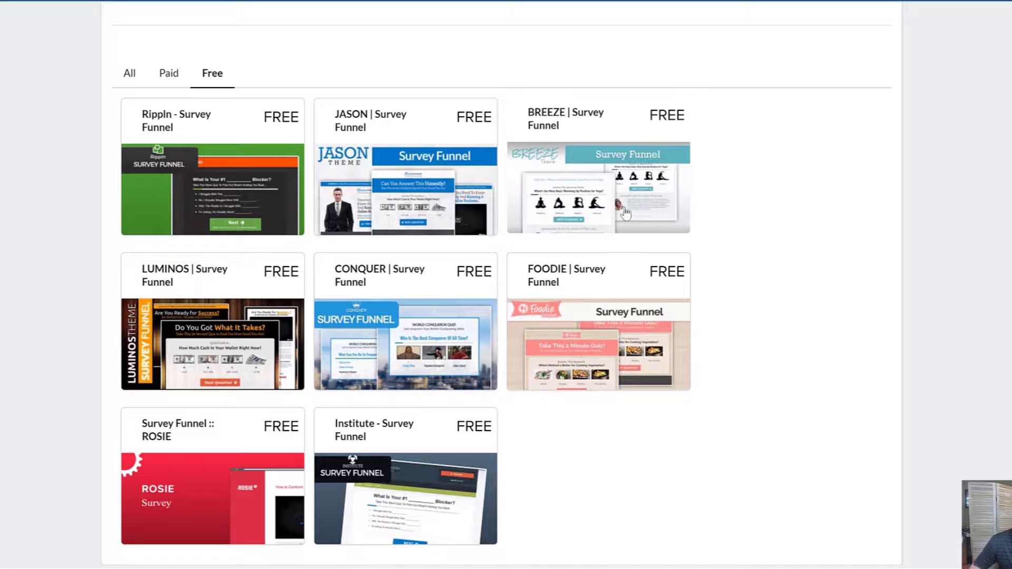
click(622, 215)
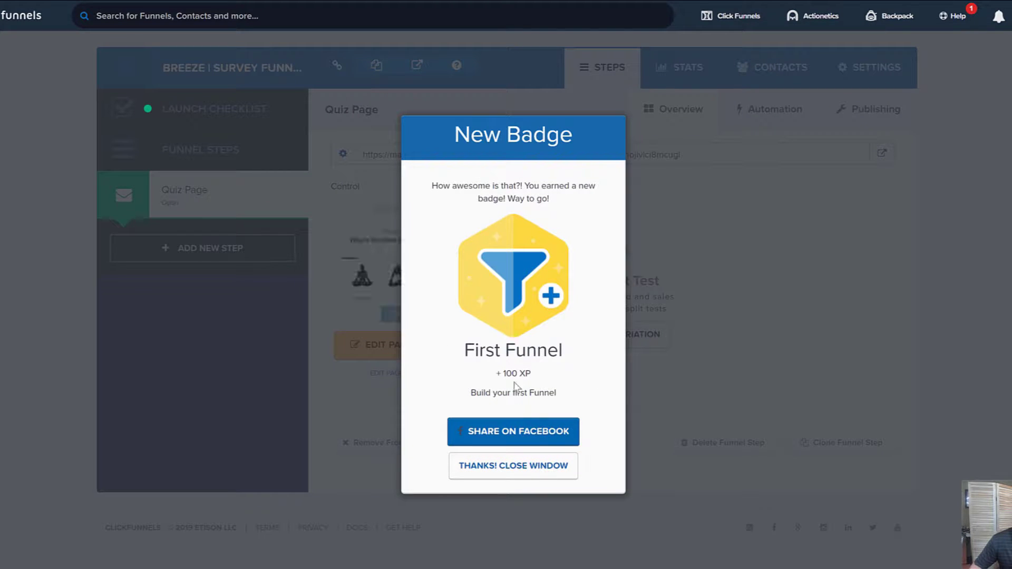
click(490, 476)
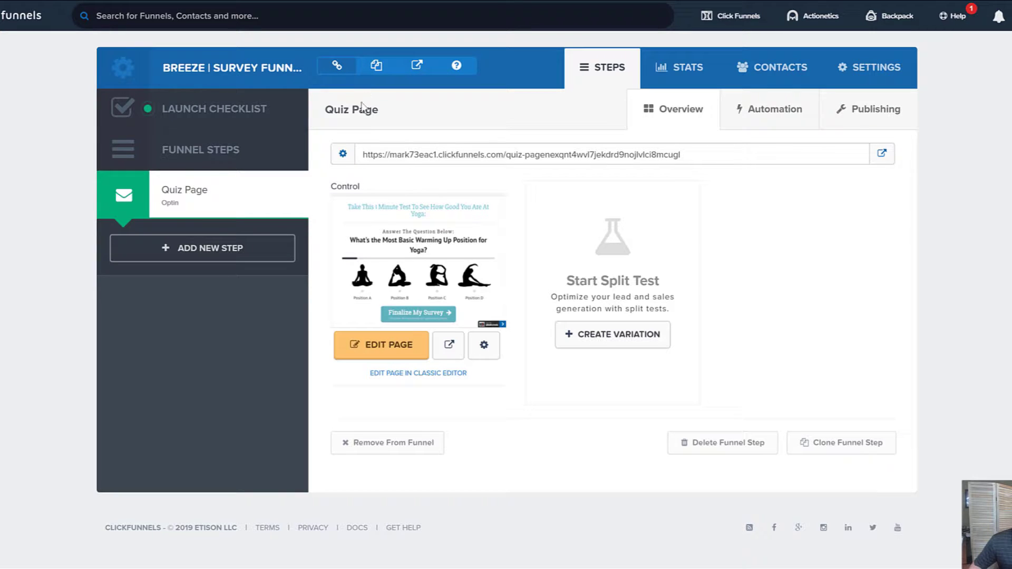
Examine the domain and the page path in the Quiz Page's URL.
double_click(395, 153)
click(424, 154)
drag(402, 154, 502, 154)
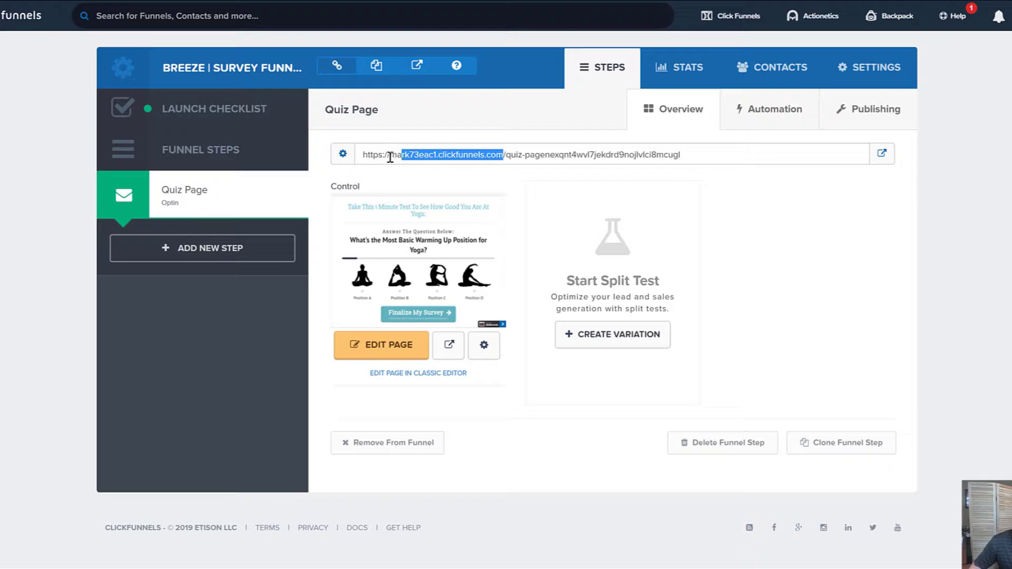
drag(390, 156, 693, 183)
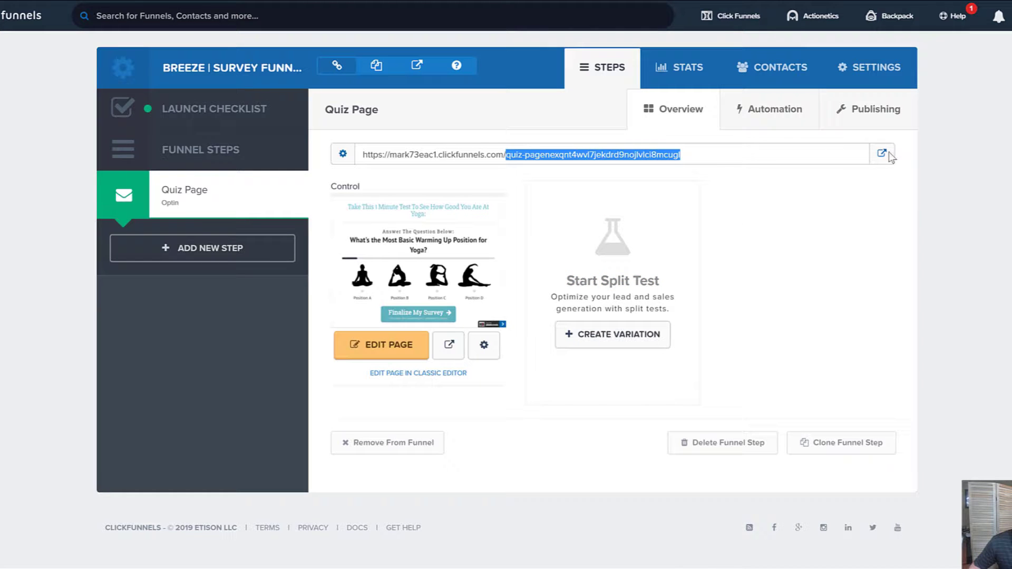
click(789, 222)
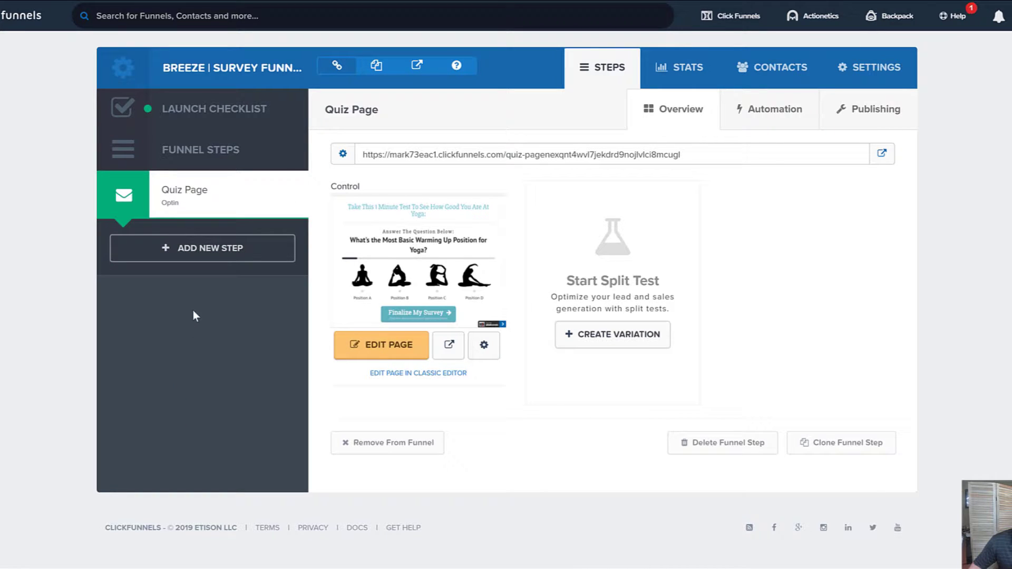
Review the survey funnel's page statistics and its contacts list.
click(684, 73)
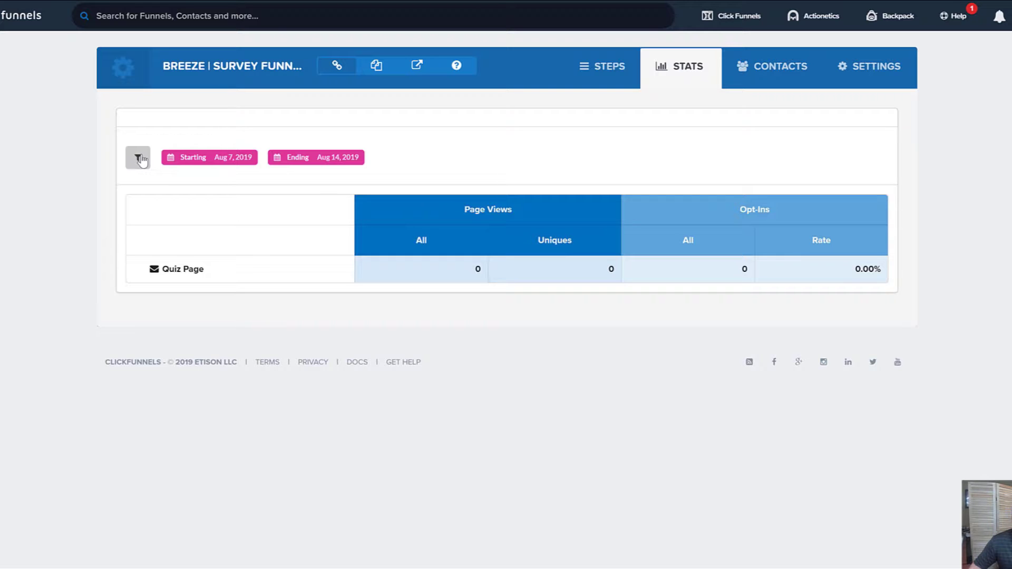
click(794, 71)
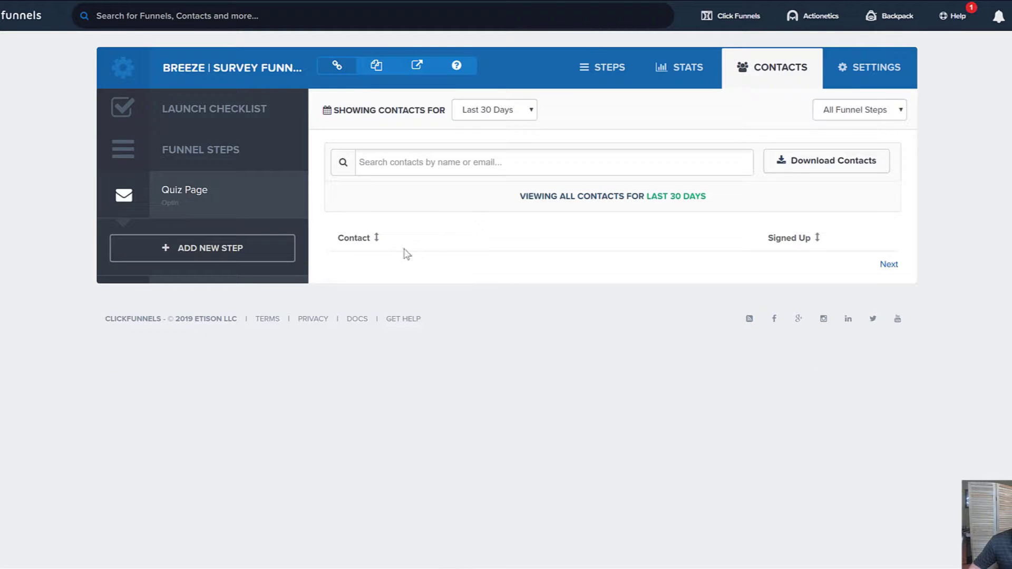
Open the funnel's settings and inspect its path and the available domain choices.
click(877, 76)
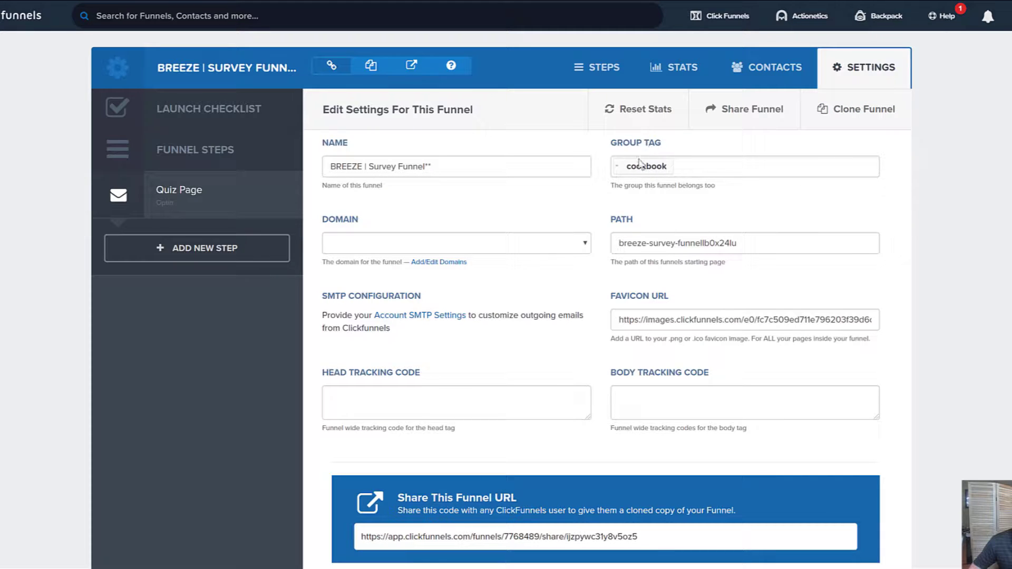
drag(737, 243, 620, 243)
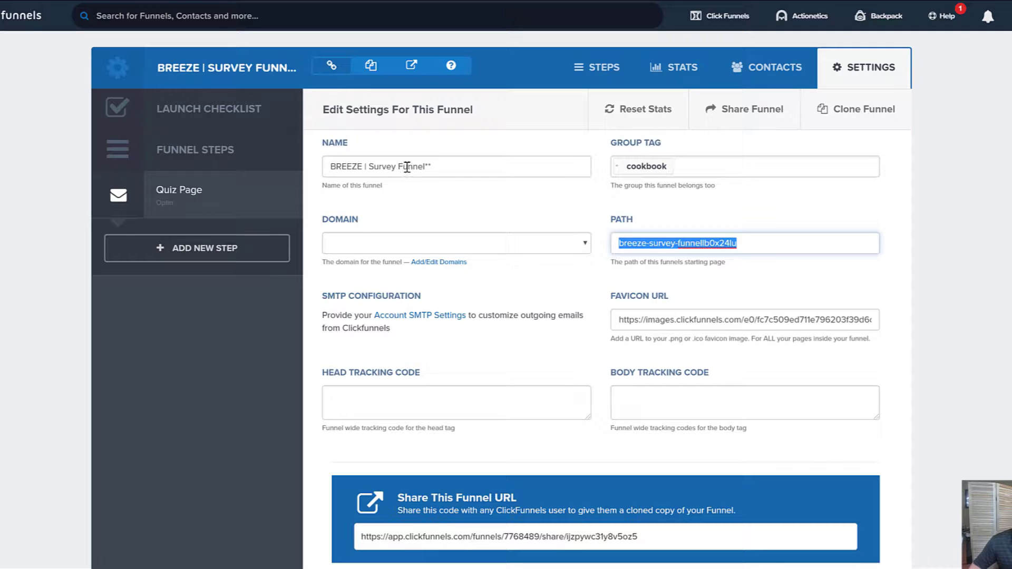
click(427, 249)
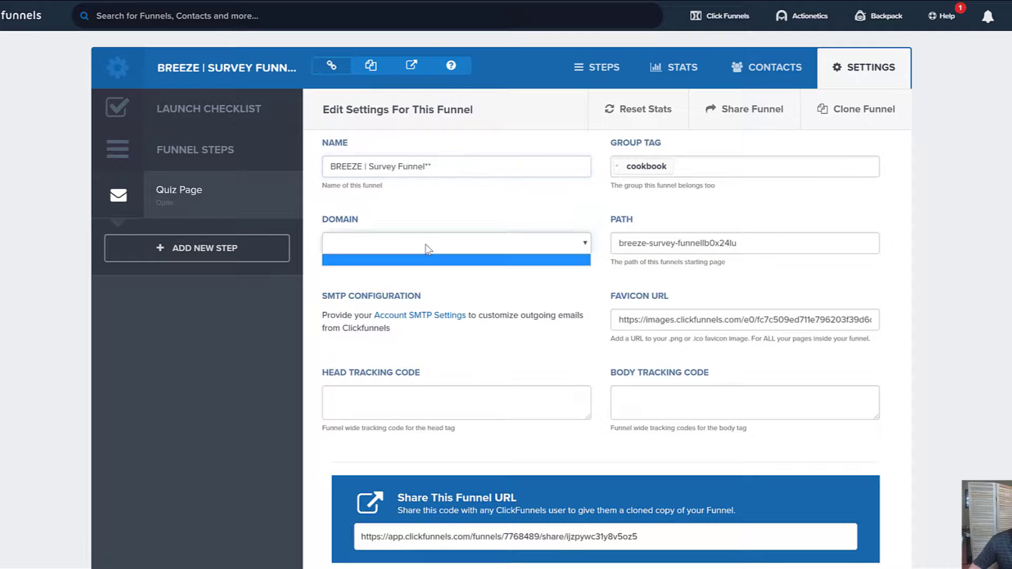
click(480, 215)
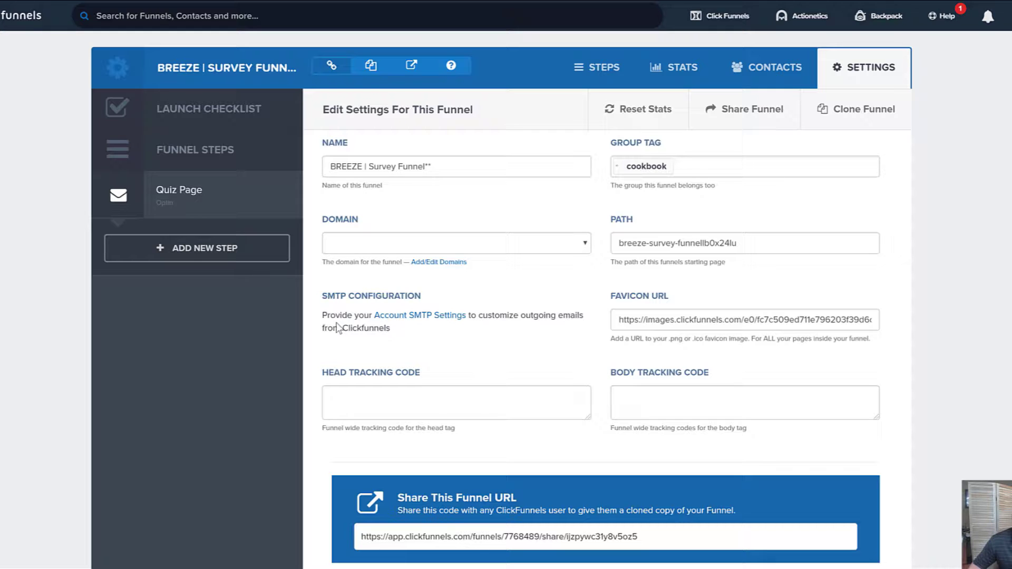
Examine the Head Tracking Code and Body Tracking Code fields in the funnel settings.
click(380, 397)
drag(393, 373, 448, 372)
scroll(627, 405, down, 1)
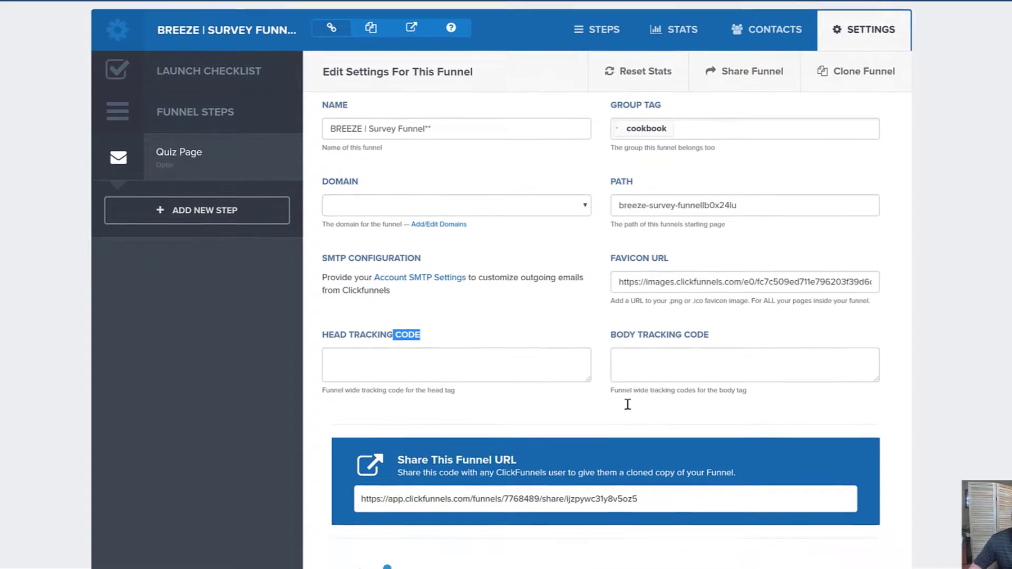
scroll(627, 404, down, 3)
drag(636, 215, 715, 240)
scroll(470, 217, down, 1)
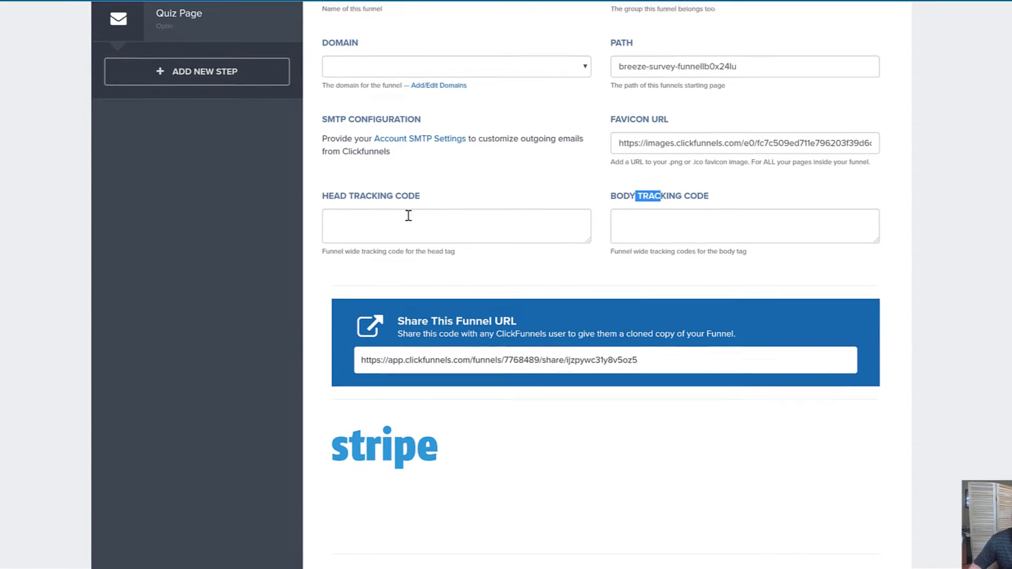
click(405, 218)
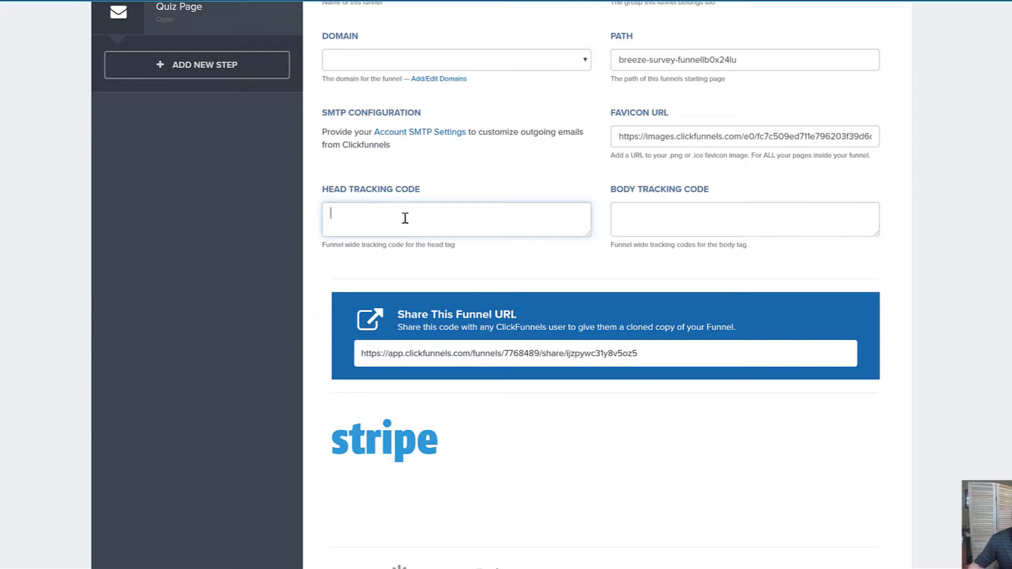
Review the Stripe, Zapier, Webhooks and 3rd Party Membership Access sections of the funnel settings.
scroll(405, 217, down, 10)
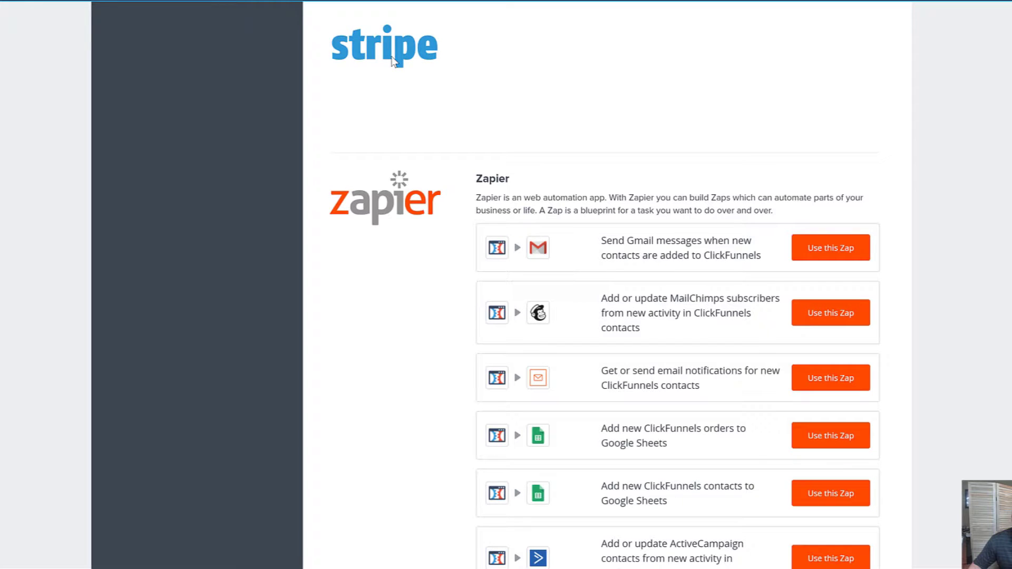
scroll(406, 264, down, 4)
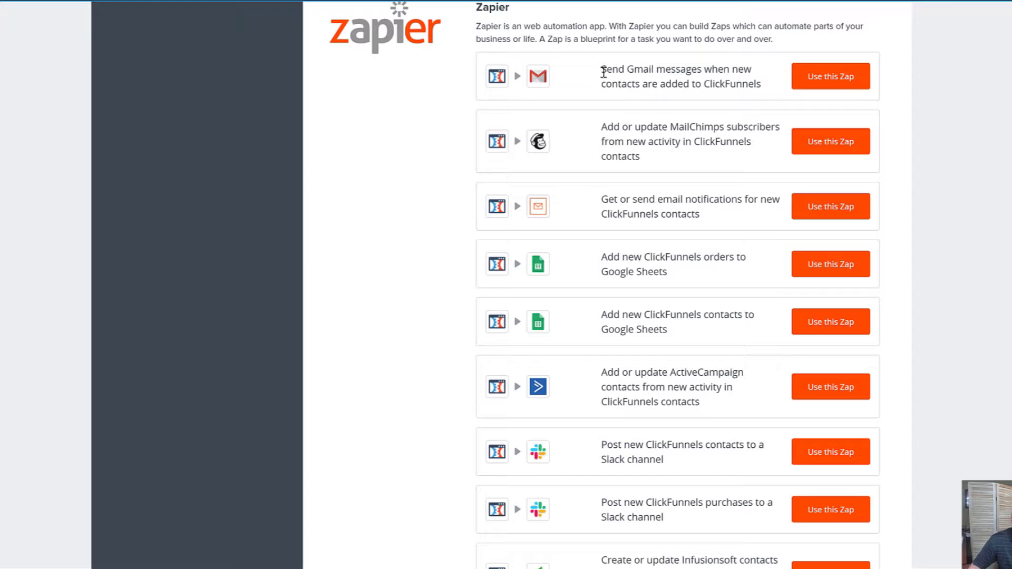
scroll(602, 73, up, 1)
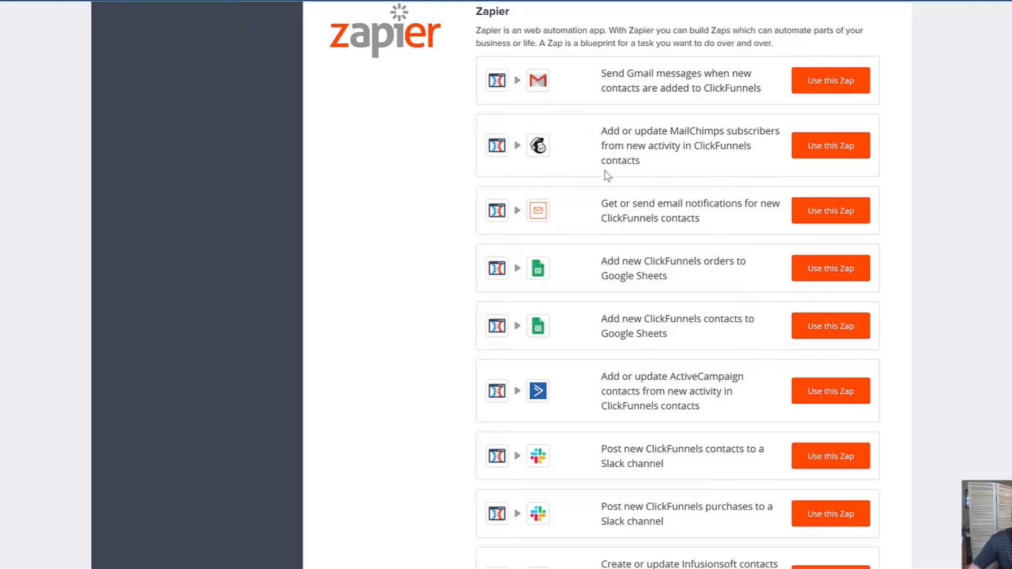
scroll(616, 175, down, 1)
scroll(615, 174, down, 10)
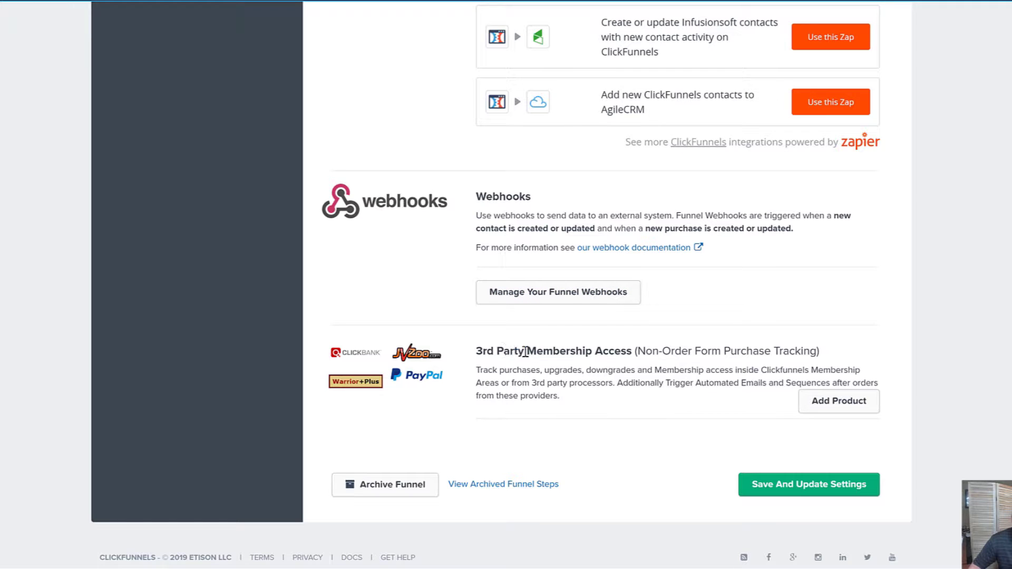
drag(510, 352, 536, 358)
scroll(502, 340, up, 1)
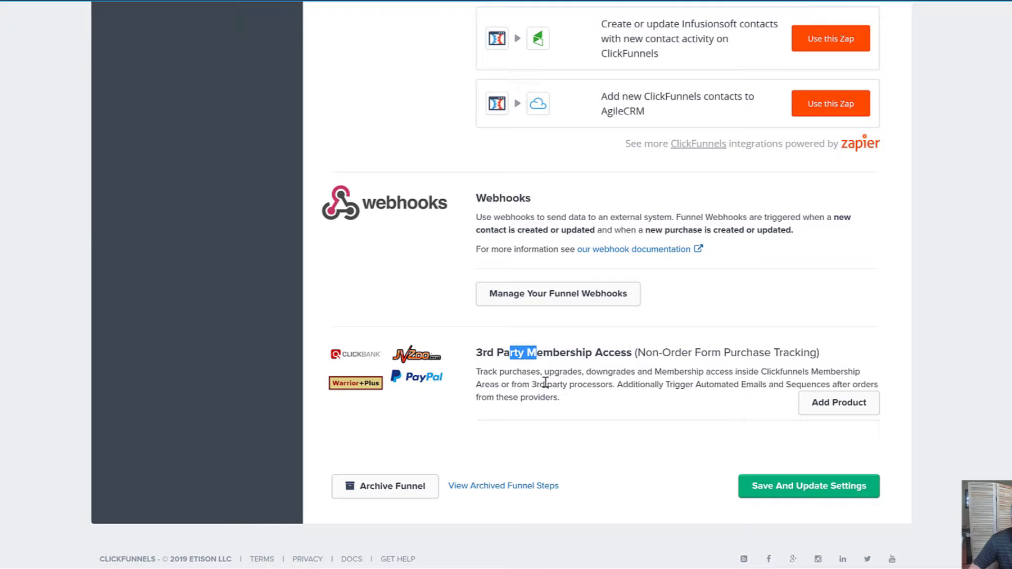
scroll(596, 401, down, 1)
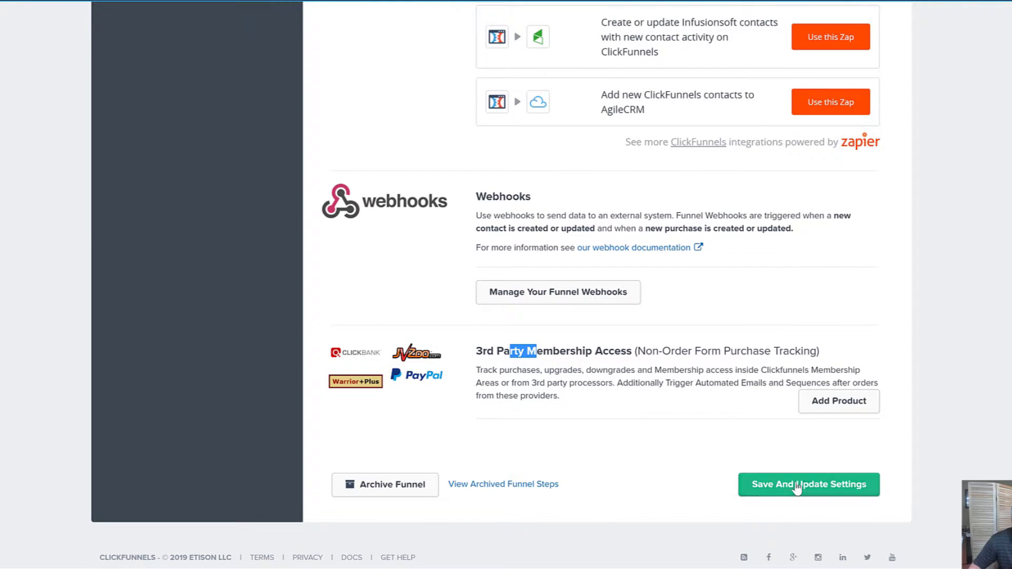
Save and update the survey funnel's settings after a last look through the Zapier integrations.
click(836, 488)
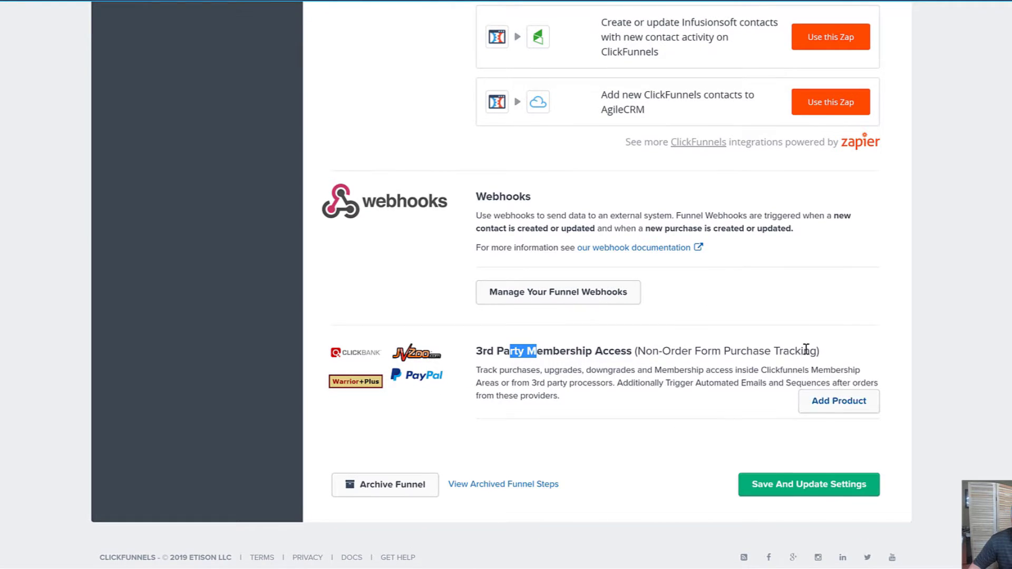
scroll(800, 324, up, 7)
scroll(800, 324, down, 10)
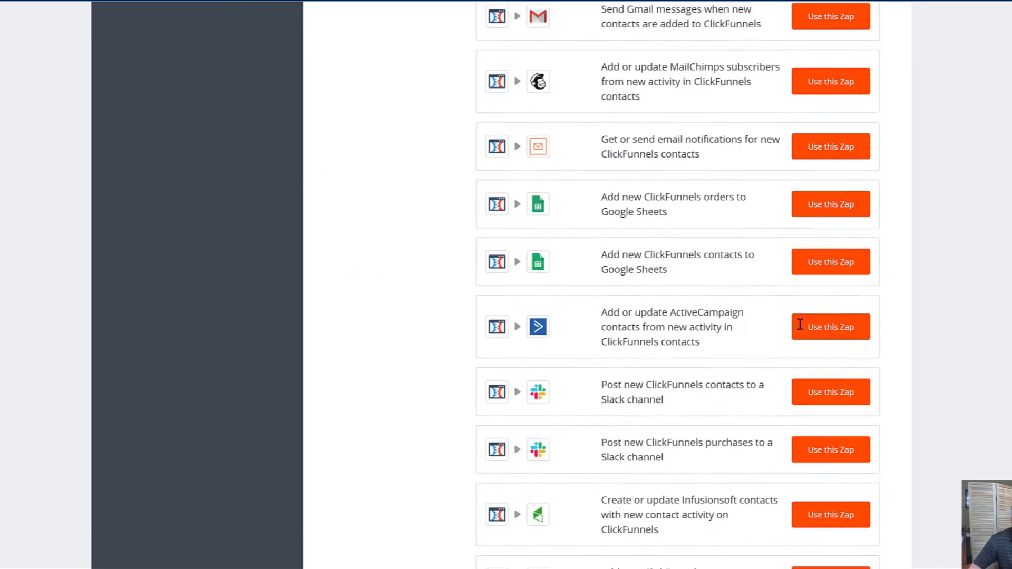
click(833, 492)
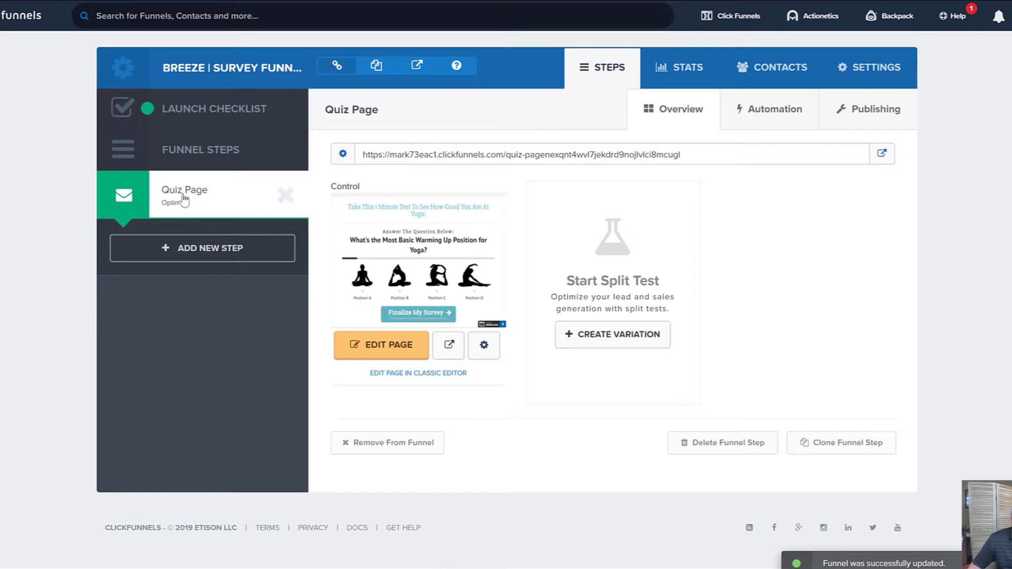
Review the Quiz Page's automation options, open the new email dialog and close it without creating an email.
click(781, 118)
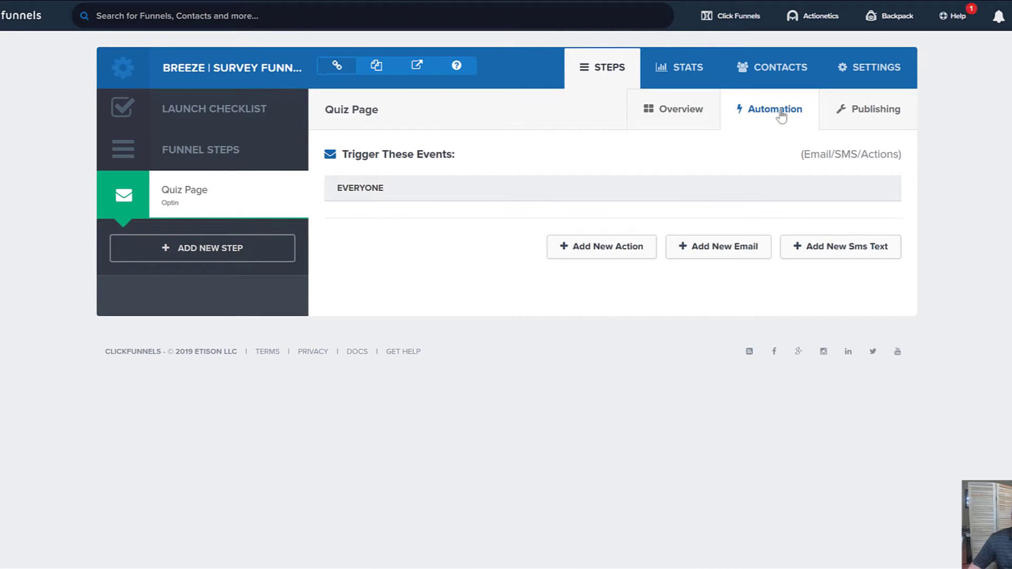
click(713, 254)
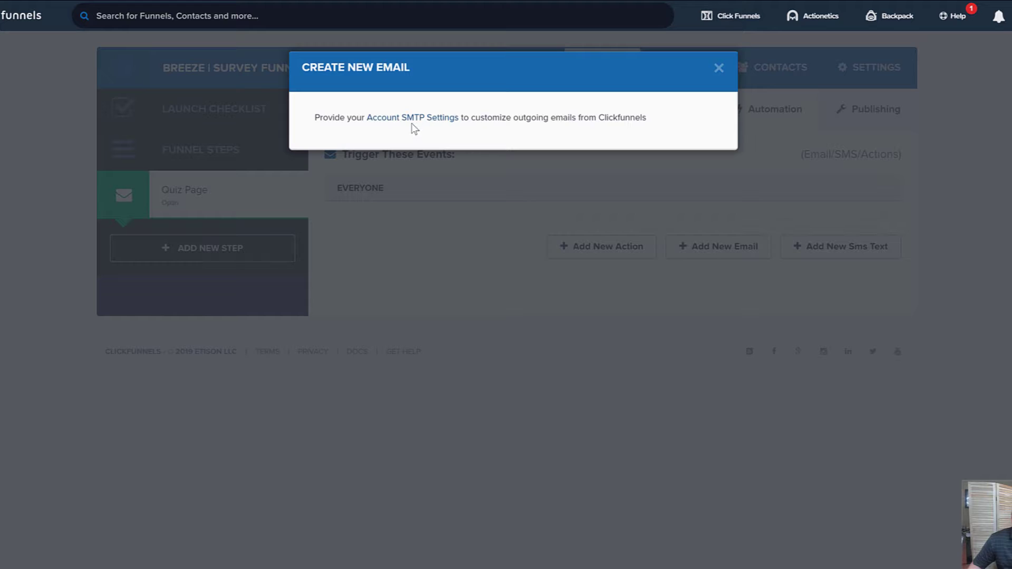
click(718, 69)
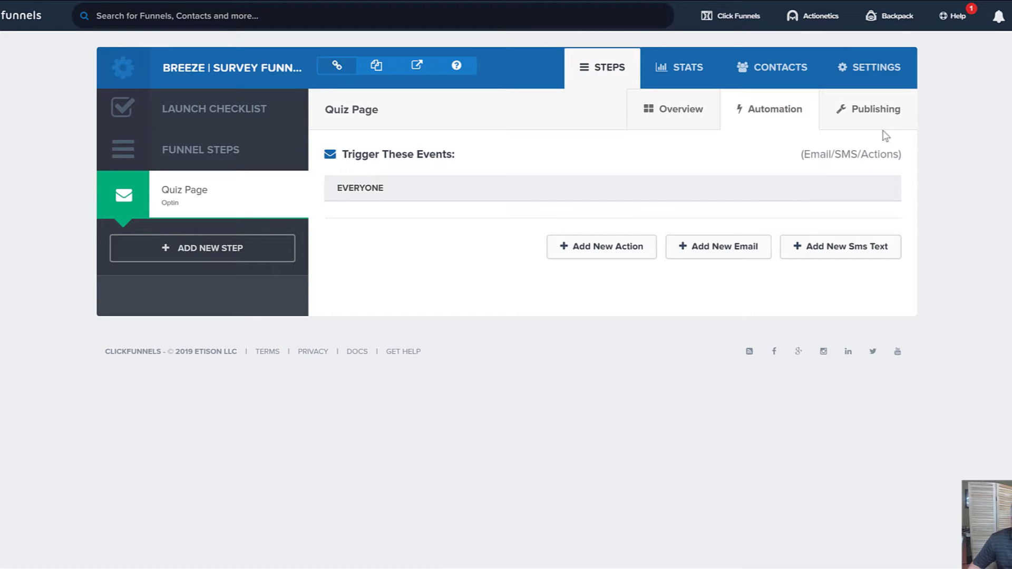
Review the Quiz Page's publishing options, from the step name and path to Text Optins, and return to its overview.
click(884, 117)
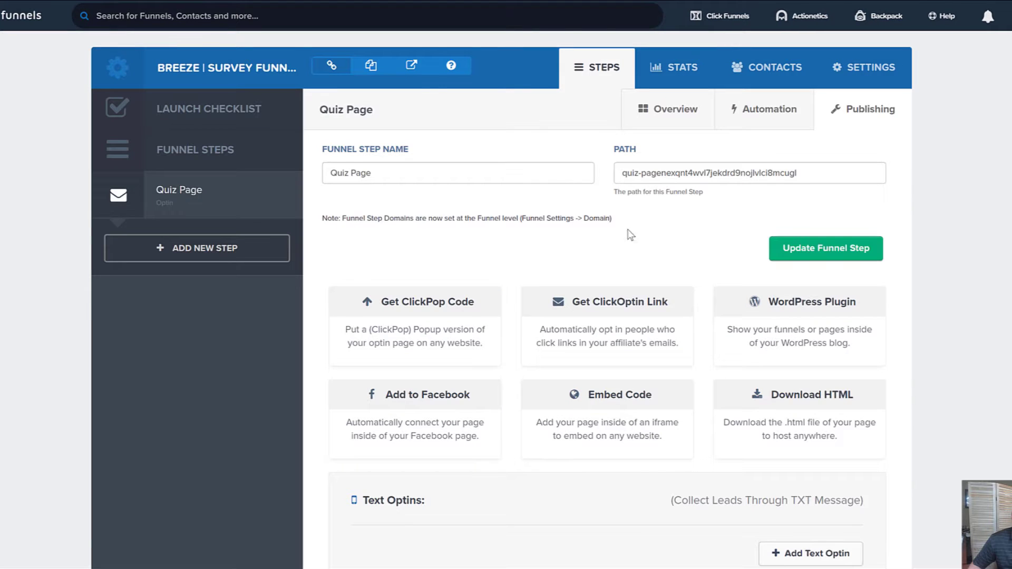
scroll(518, 241, down, 3)
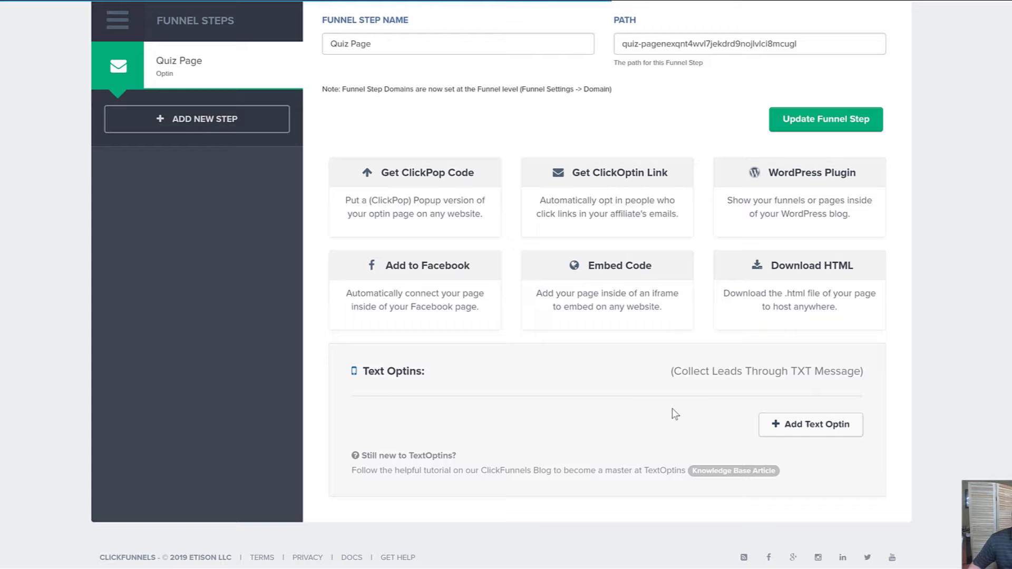
scroll(677, 413, up, 2)
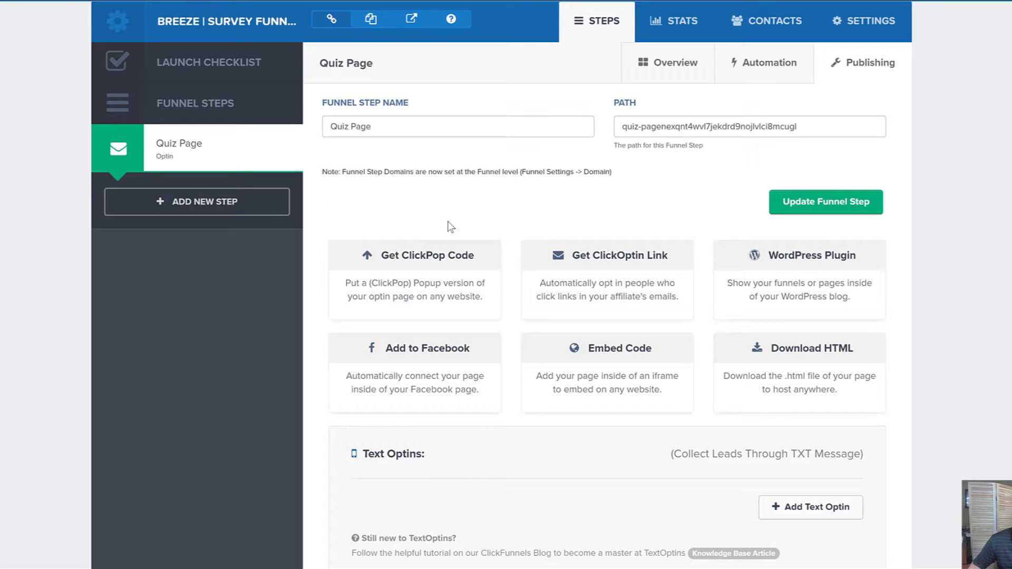
scroll(536, 486, down, 1)
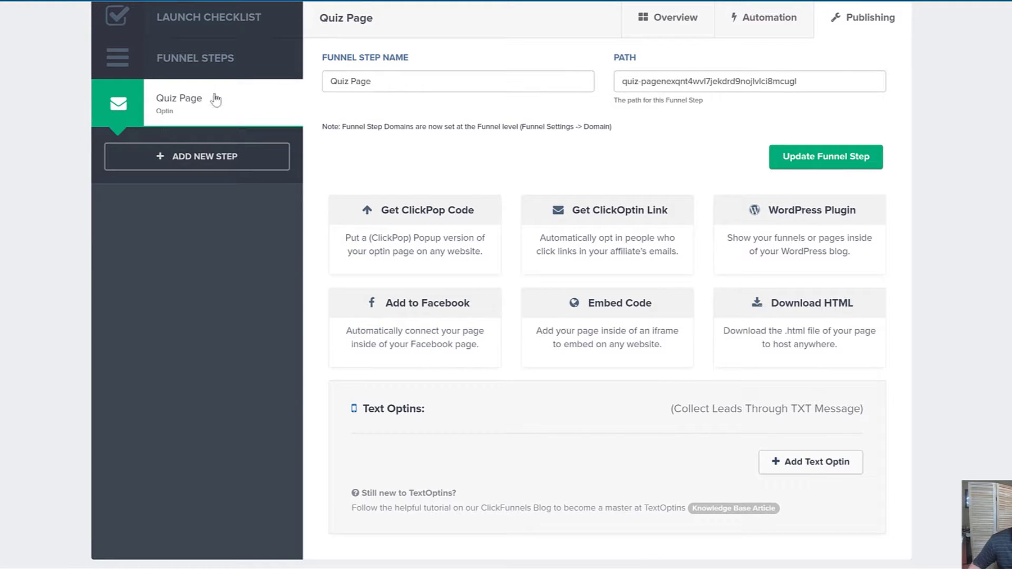
click(164, 101)
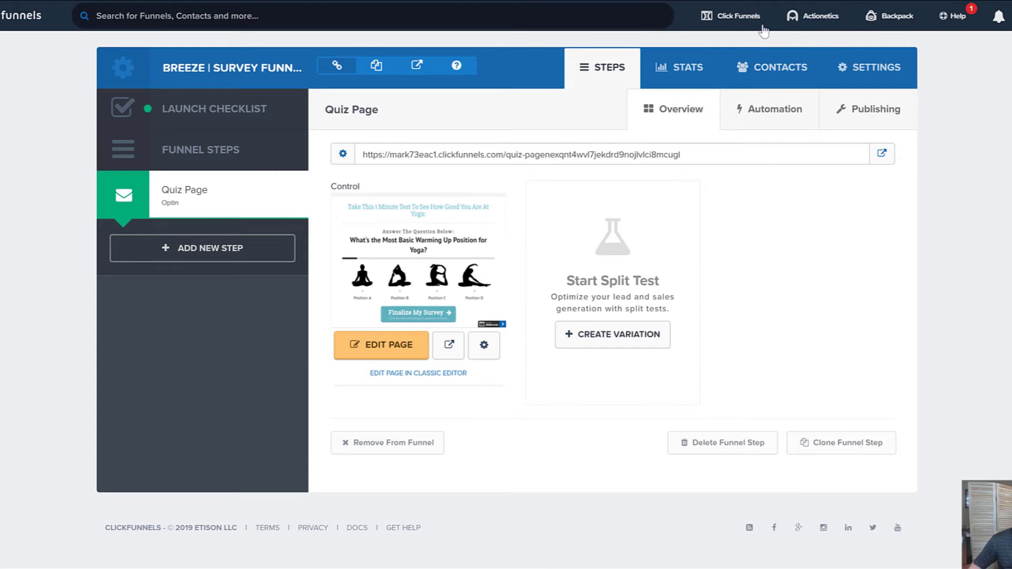
Look at the Actionetics and Backpack upgrade pages and the monthly price in the upgrade heading.
click(821, 19)
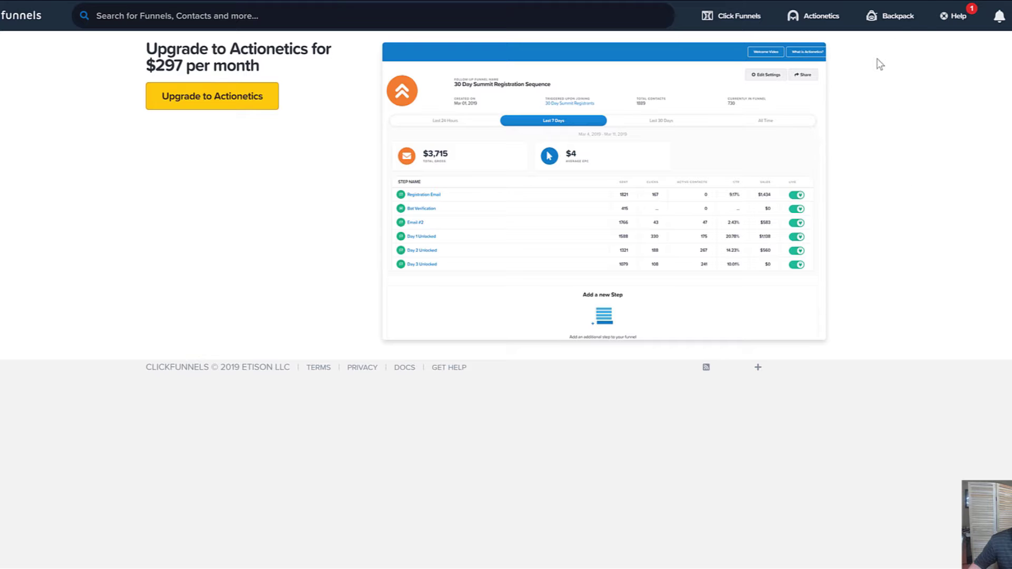
click(898, 20)
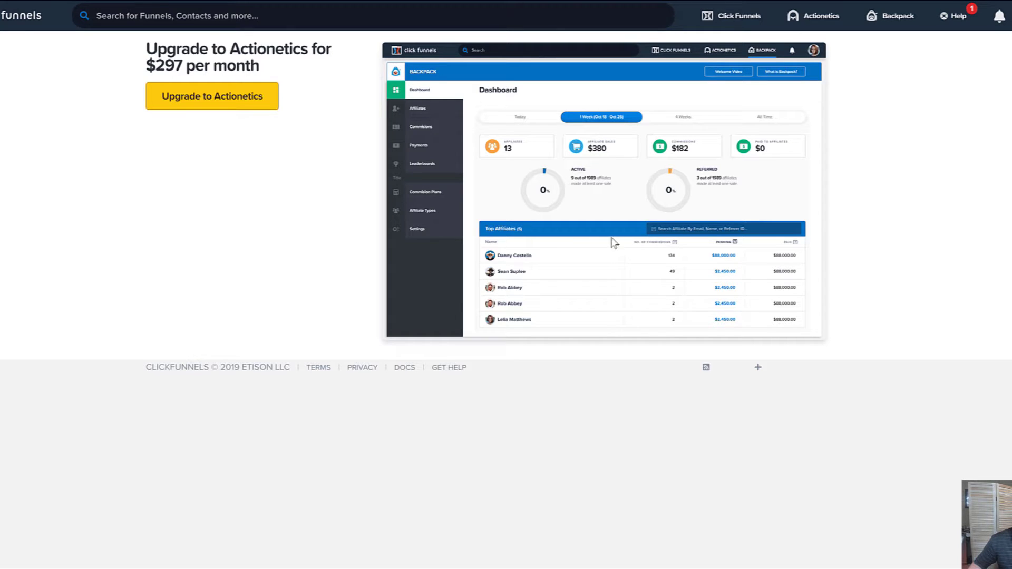
drag(213, 66, 267, 49)
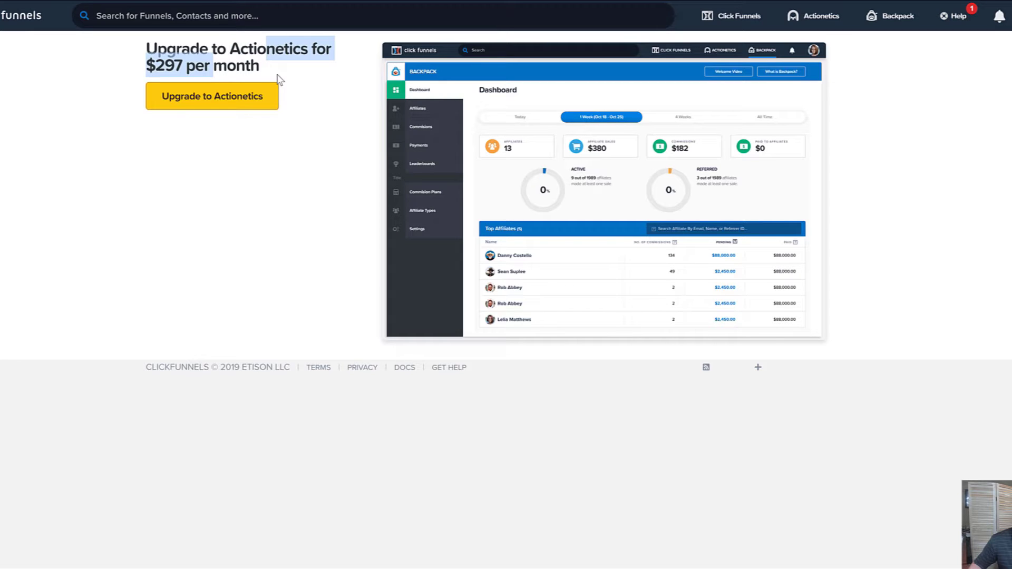
click(261, 63)
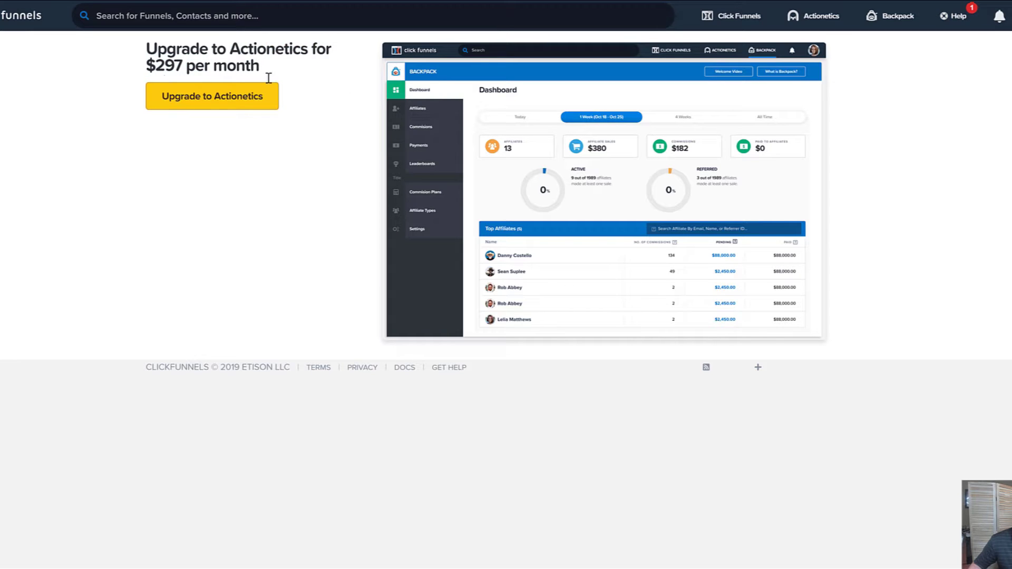
Open the Get Help chat and submit the question "i have a question".
click(953, 17)
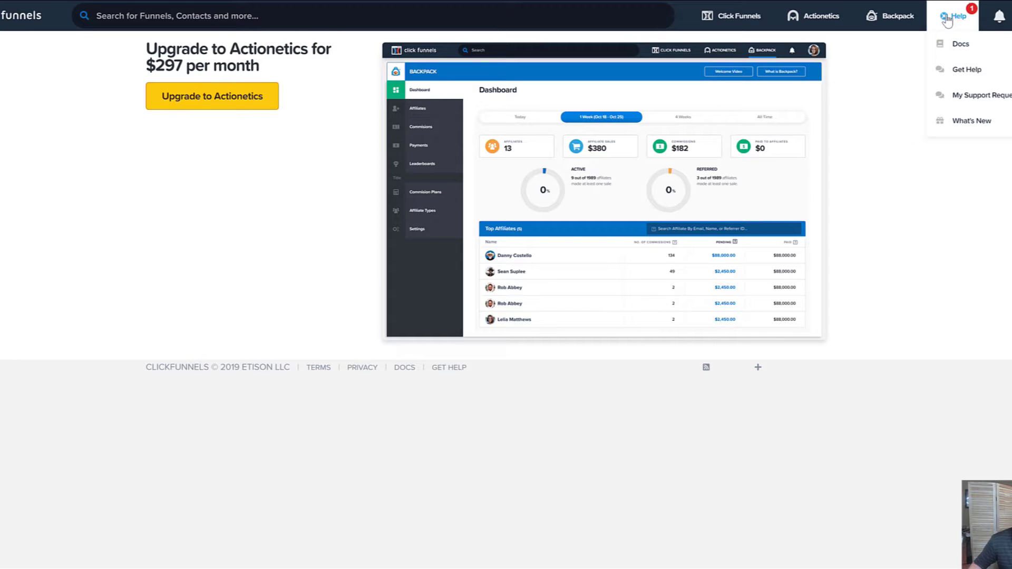
click(979, 75)
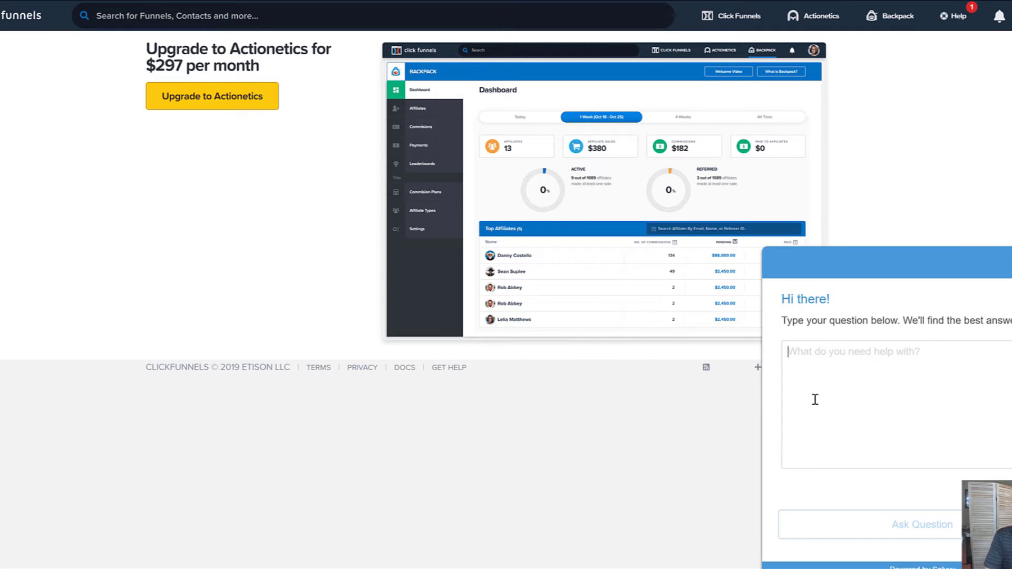
text(i hav)
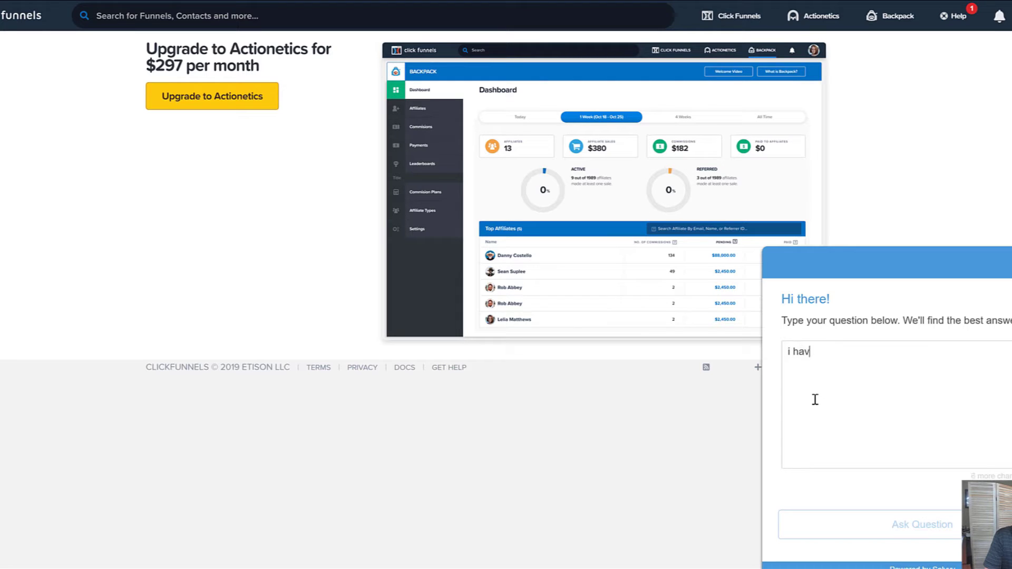
text(e a questio)
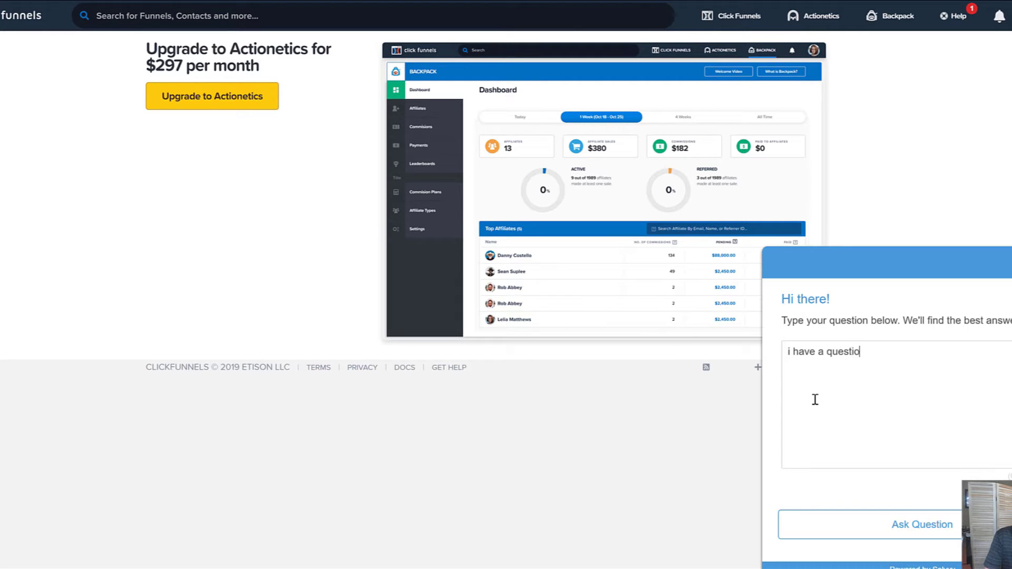
text(n)
click(946, 525)
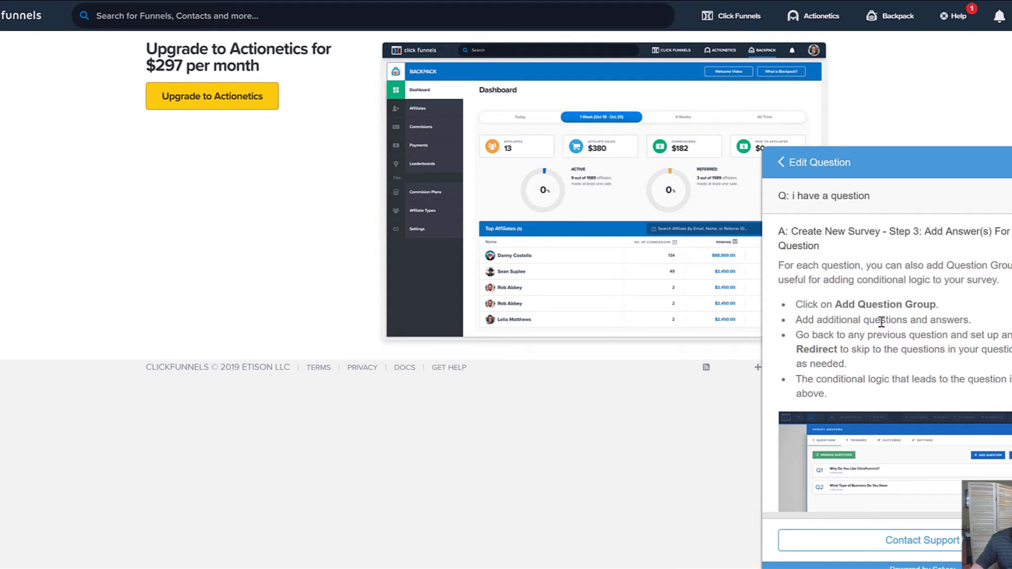
View the support contact options for the question and go back to the question entry form.
click(934, 532)
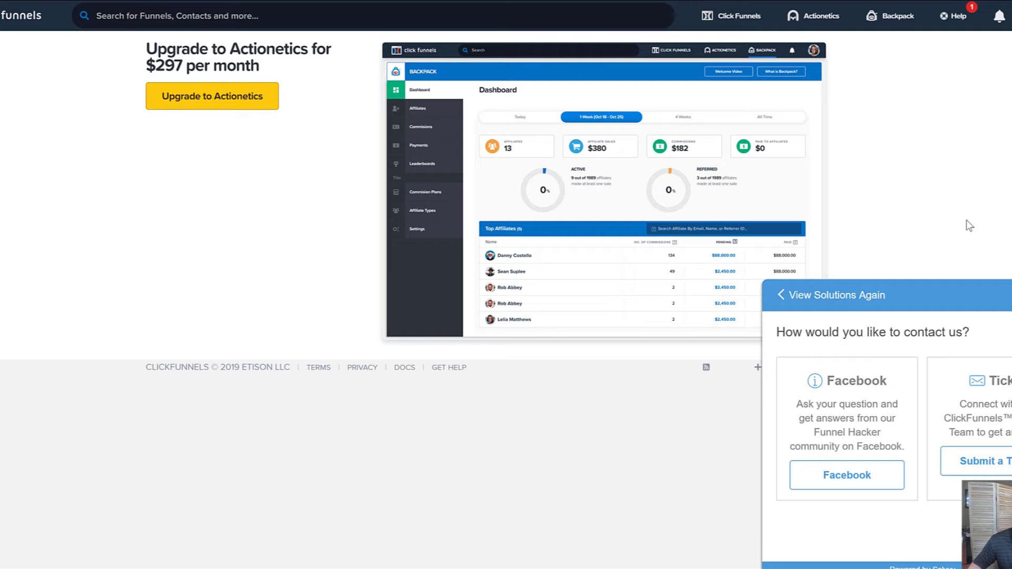
click(781, 294)
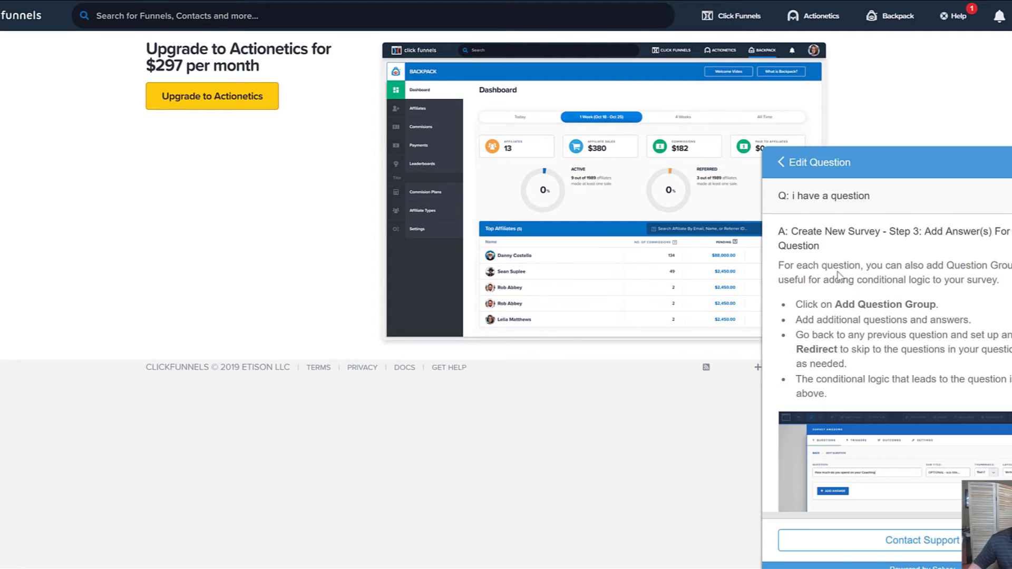
click(783, 162)
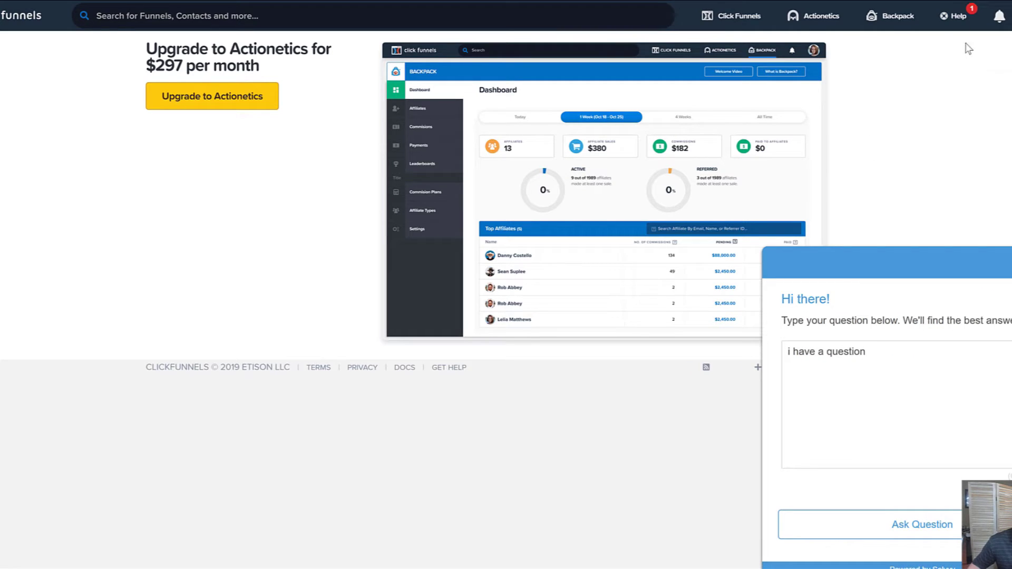
Check the new notifications, and open the account settings to review the account details sections.
click(998, 19)
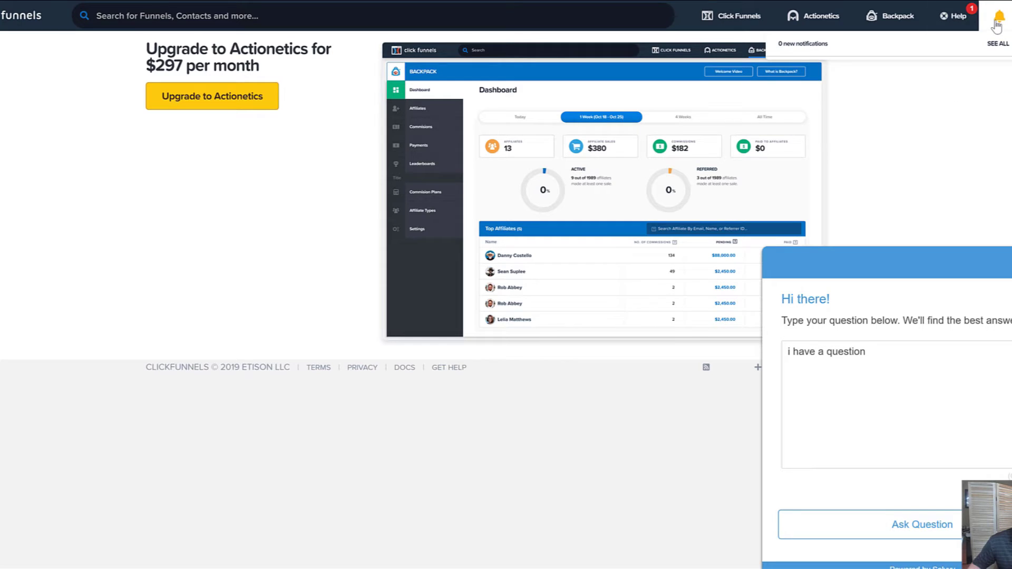
mouse_move(1010, 15)
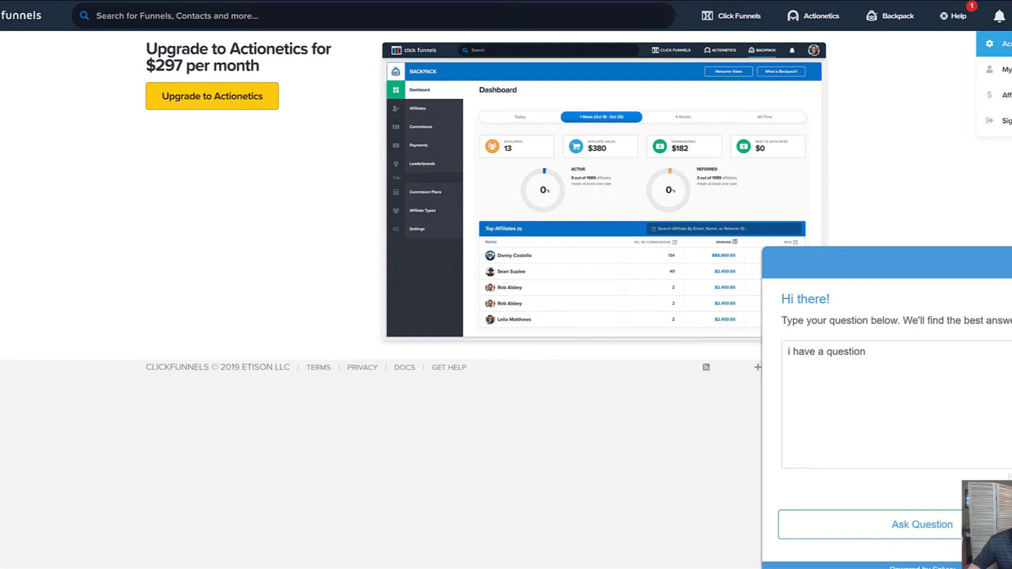
click(1004, 44)
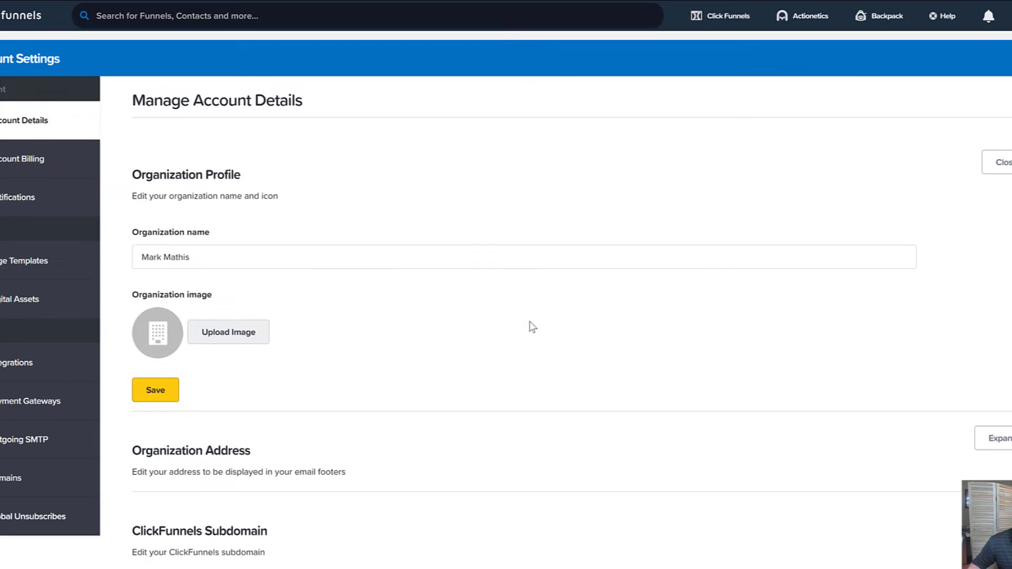
scroll(289, 297, down, 6)
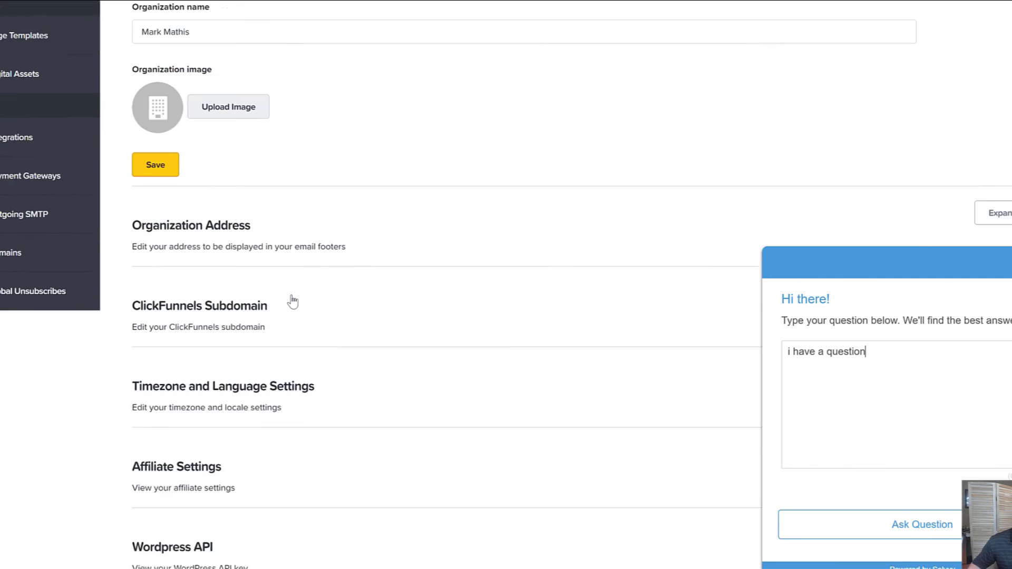
scroll(293, 304, down, 2)
scroll(293, 305, up, 8)
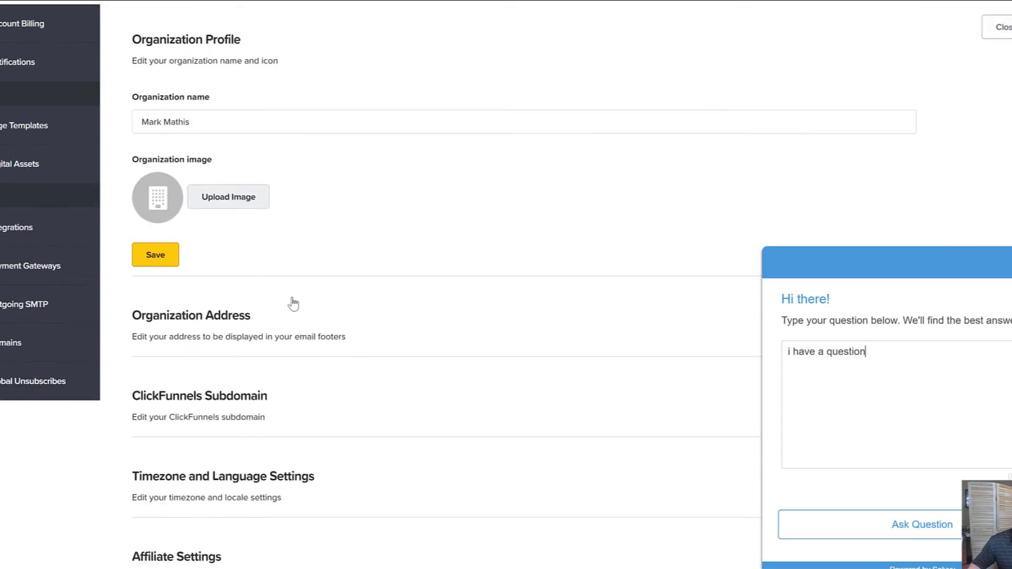
Review the account's billing subscription plan and notifications page, and return to the account settings.
click(3, 165)
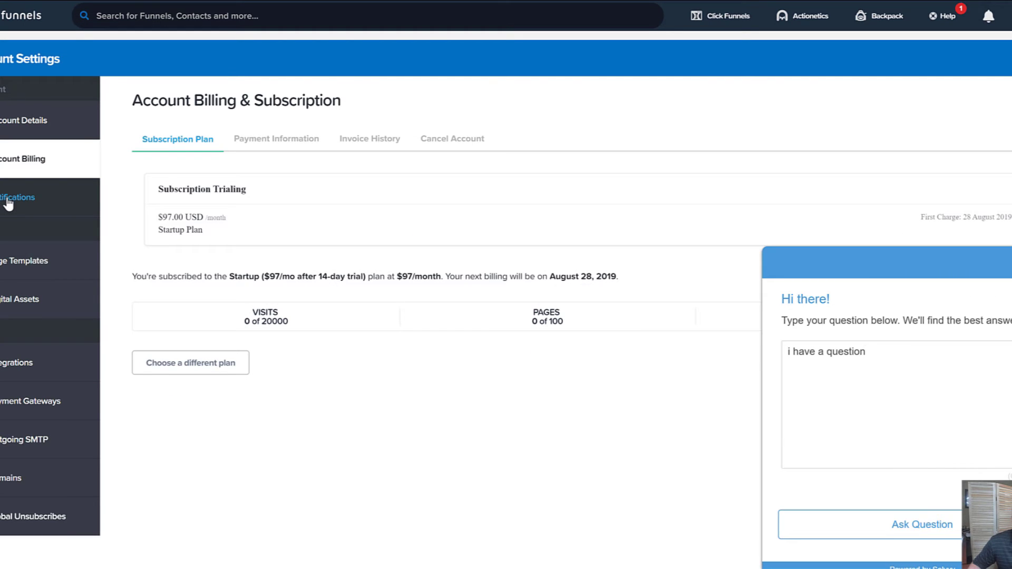
click(8, 203)
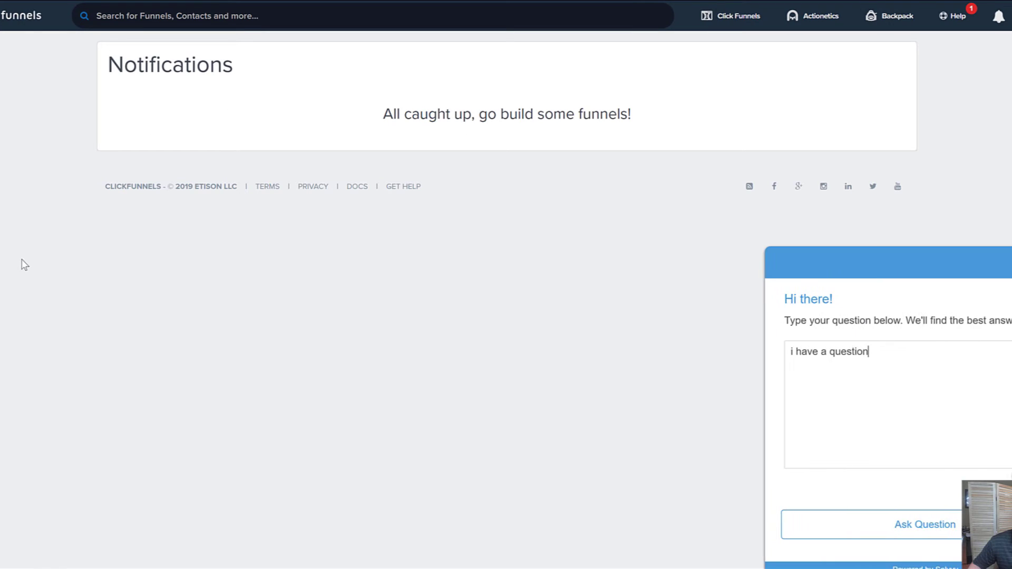
mouse_move(1011, 16)
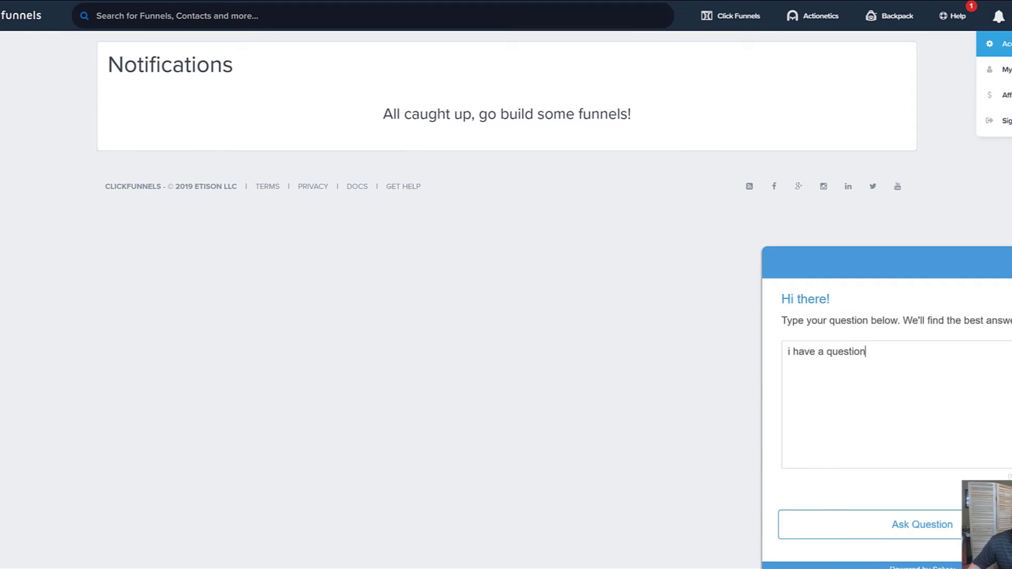
click(1005, 44)
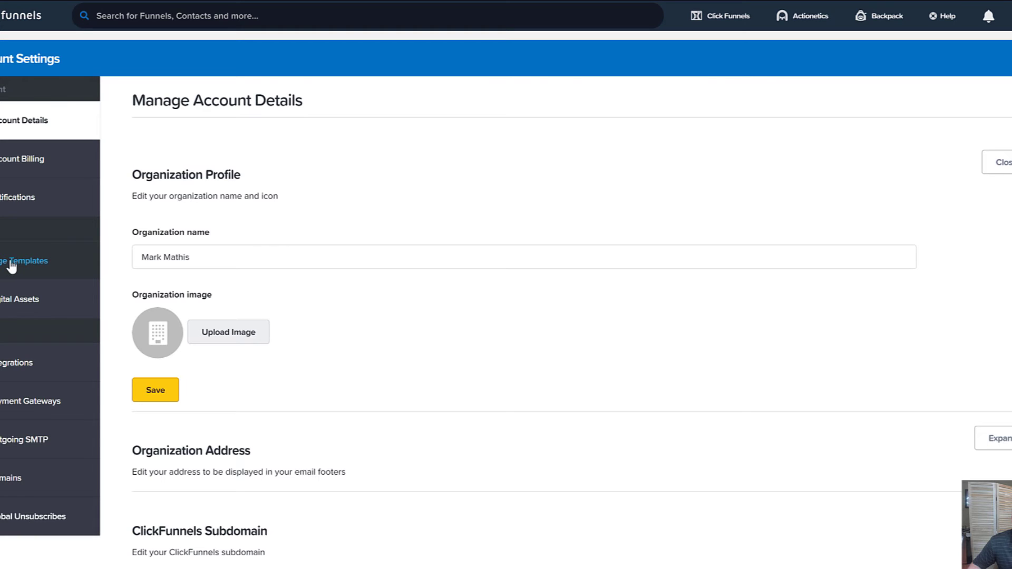
Browse the account's custom page templates, digital assets and available integrations.
click(11, 267)
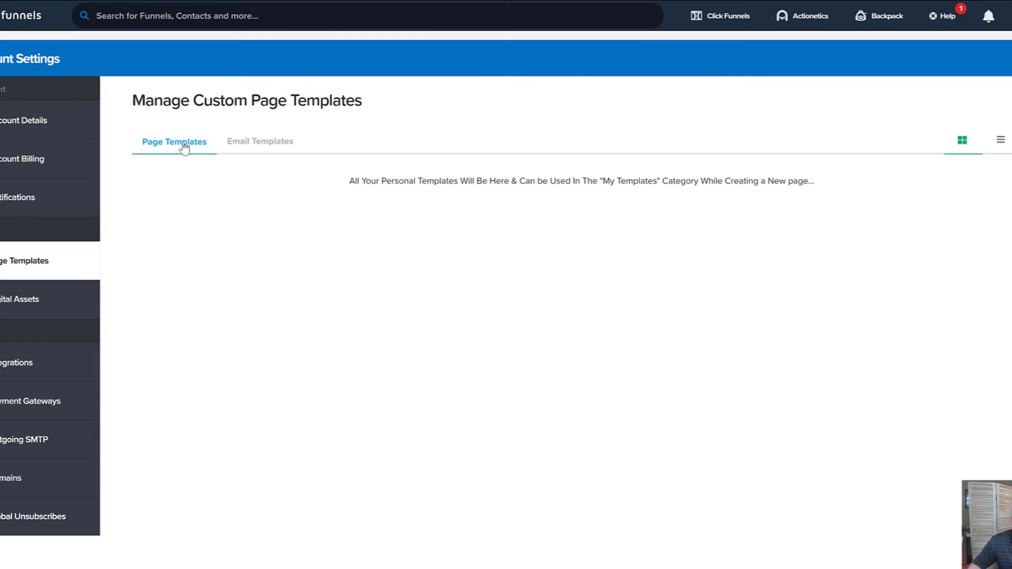
click(25, 308)
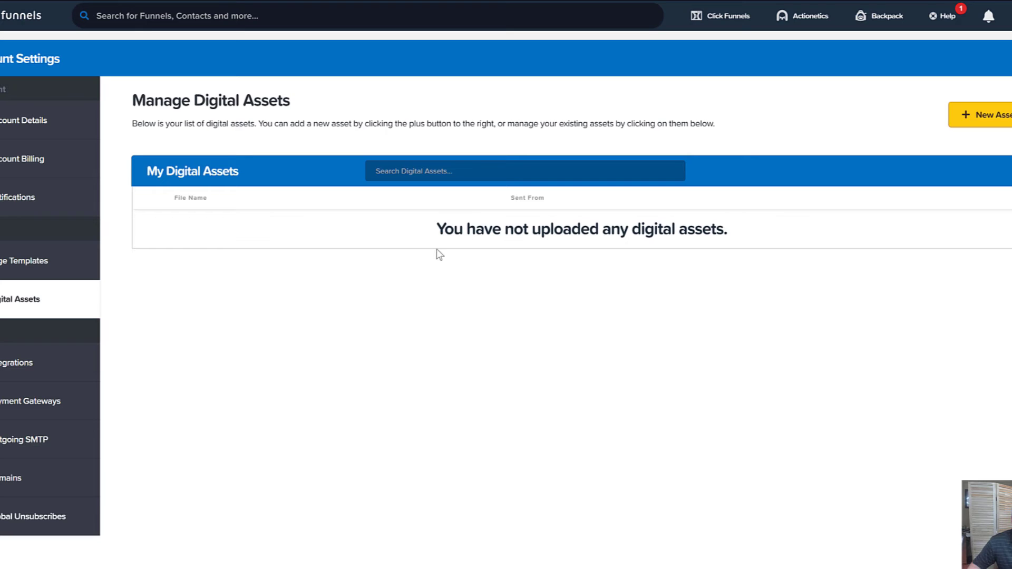
click(25, 373)
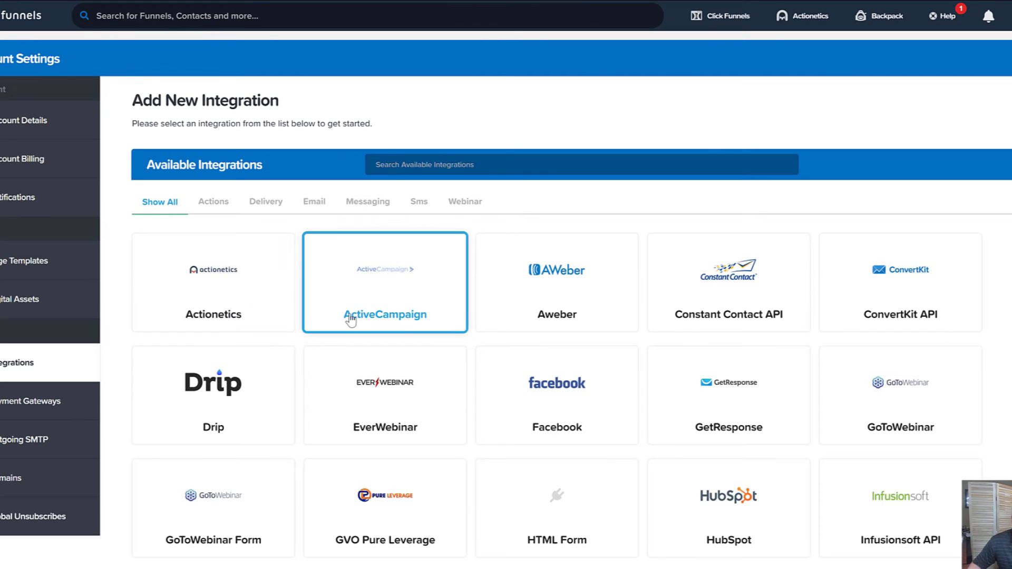
Look through the full list of third-party services that can be added as a new integration.
scroll(353, 321, down, 2)
scroll(487, 345, down, 4)
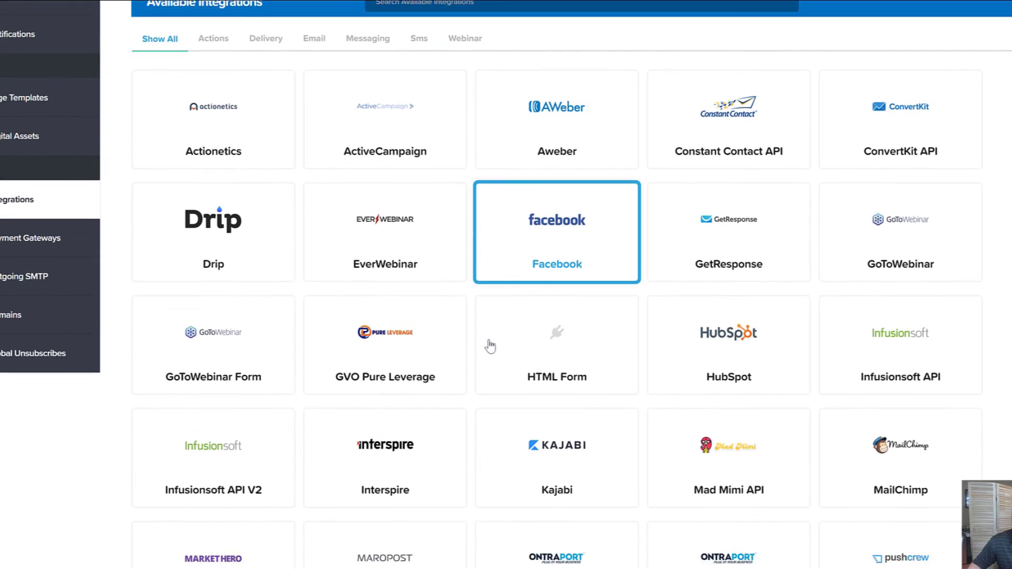
scroll(490, 346, down, 1)
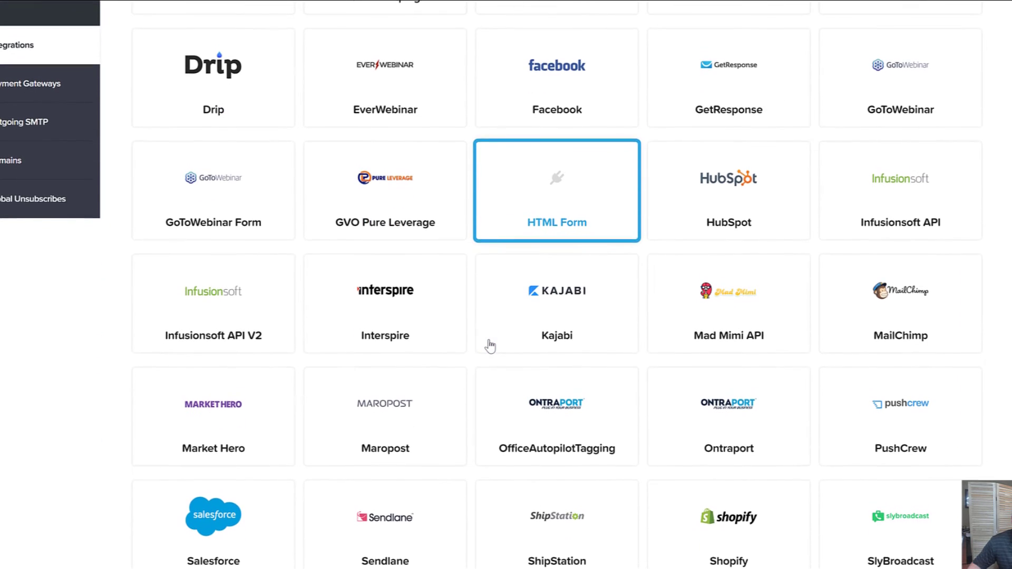
scroll(480, 364, down, 6)
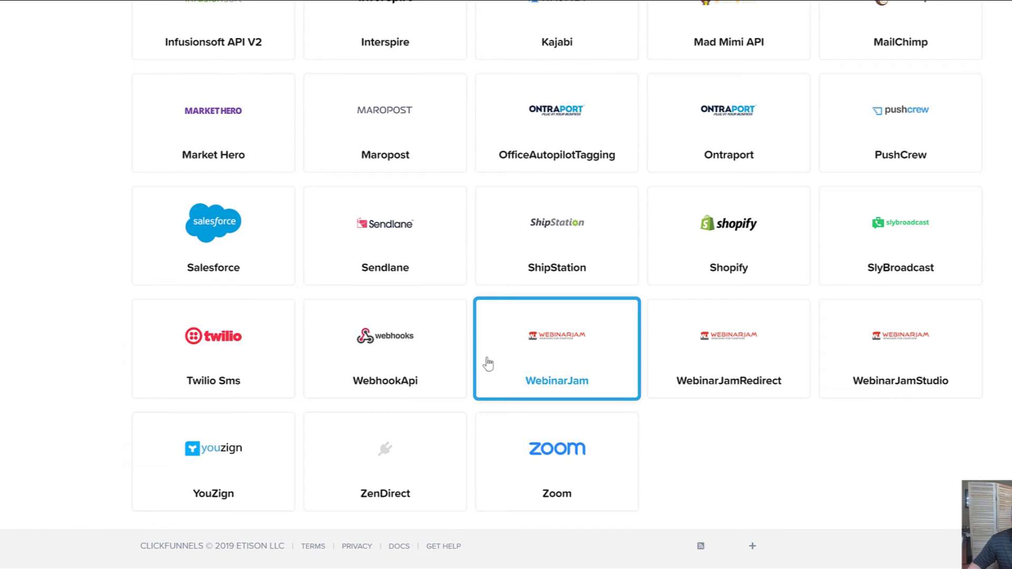
scroll(488, 364, up, 8)
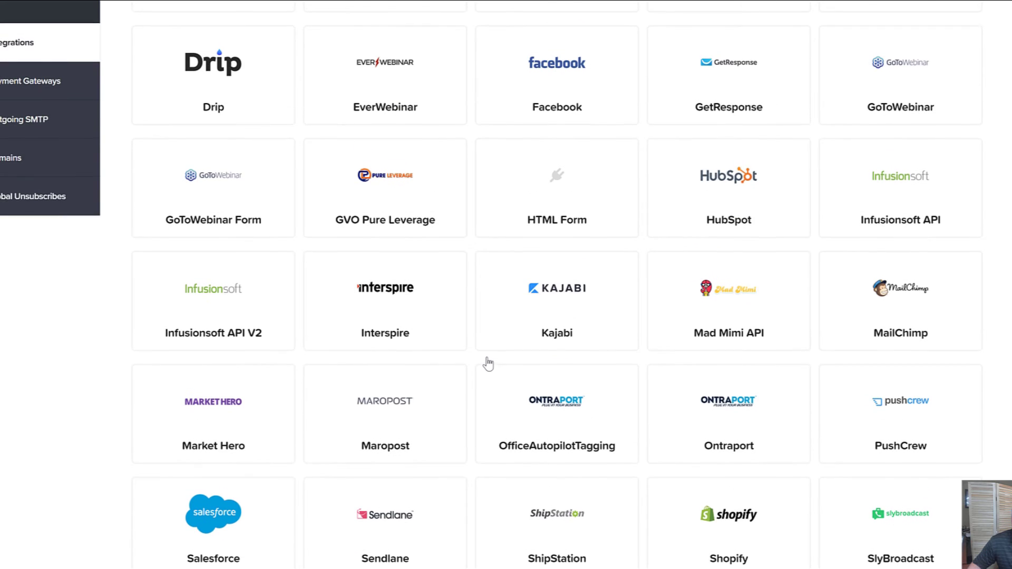
scroll(491, 363, up, 1)
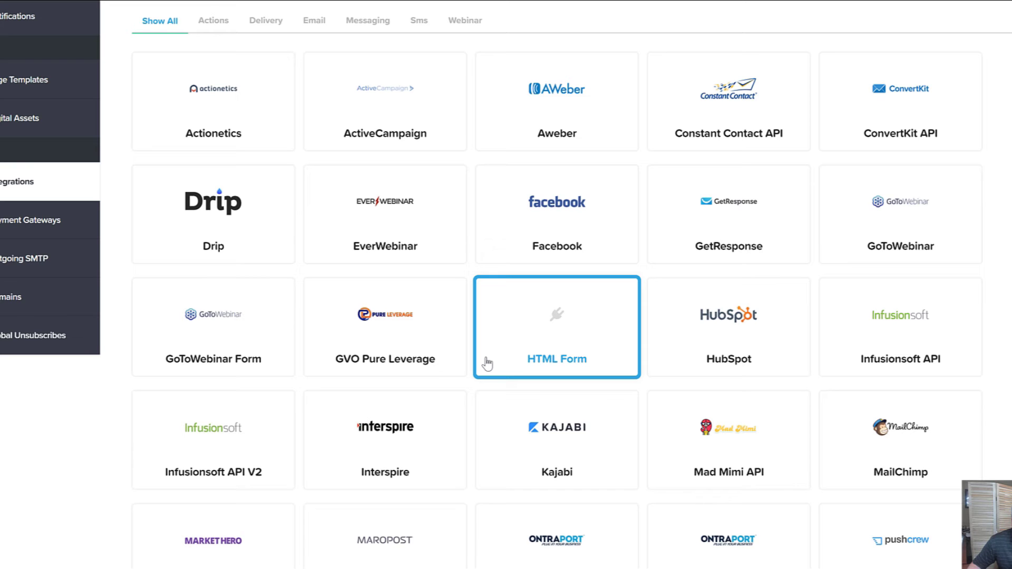
Review the account's payment gateways page and the outgoing SMTP email sending page.
click(5, 224)
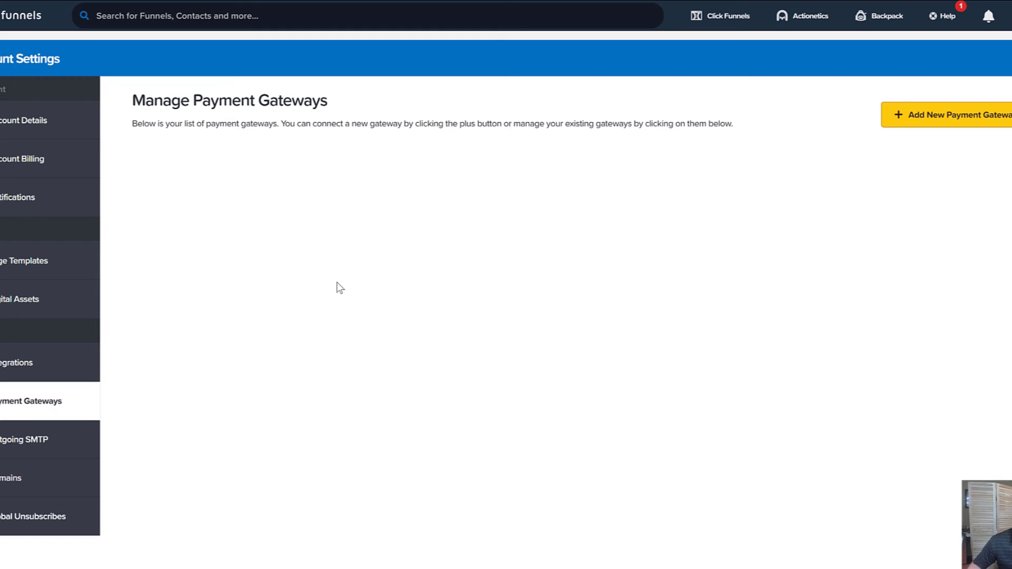
click(35, 452)
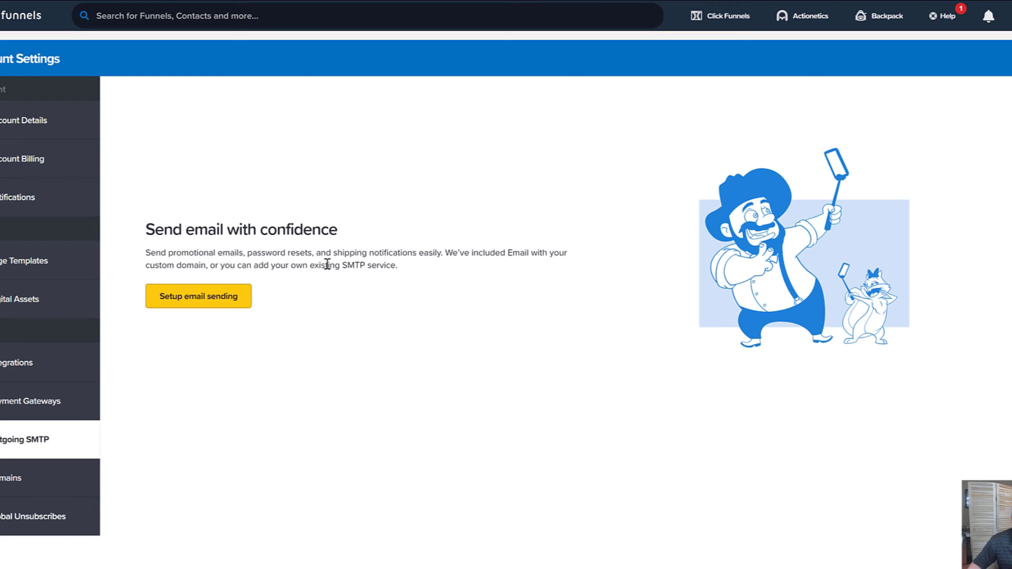
drag(223, 254, 237, 254)
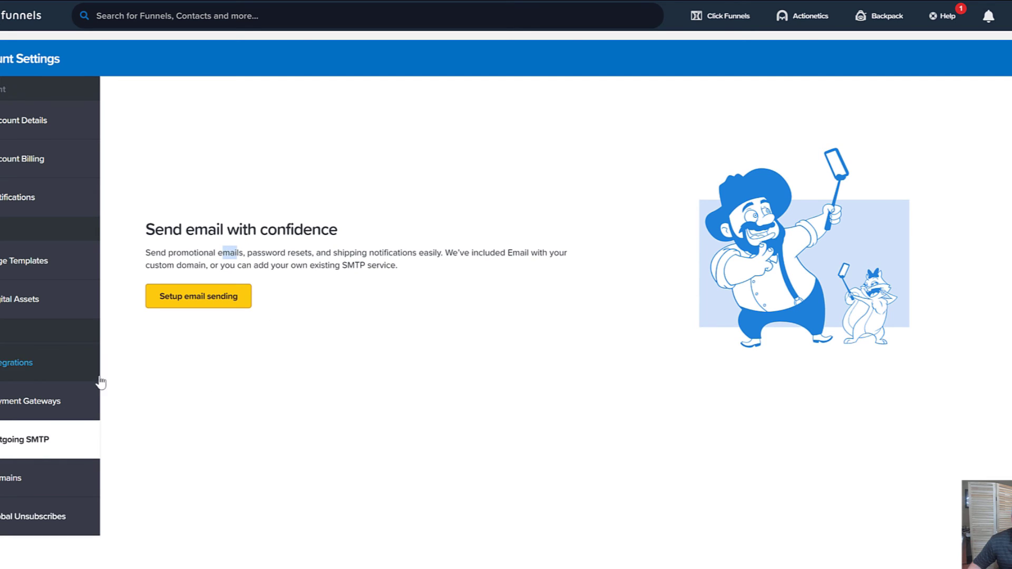
View the account's domains page, dismissing its welcome tip, and check the global unsubscribes list.
click(67, 489)
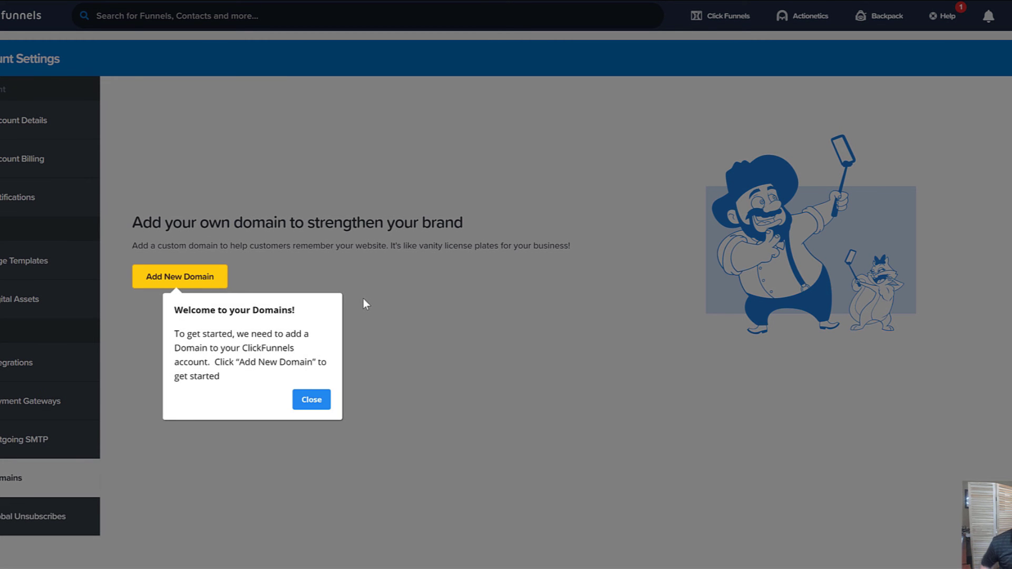
click(312, 401)
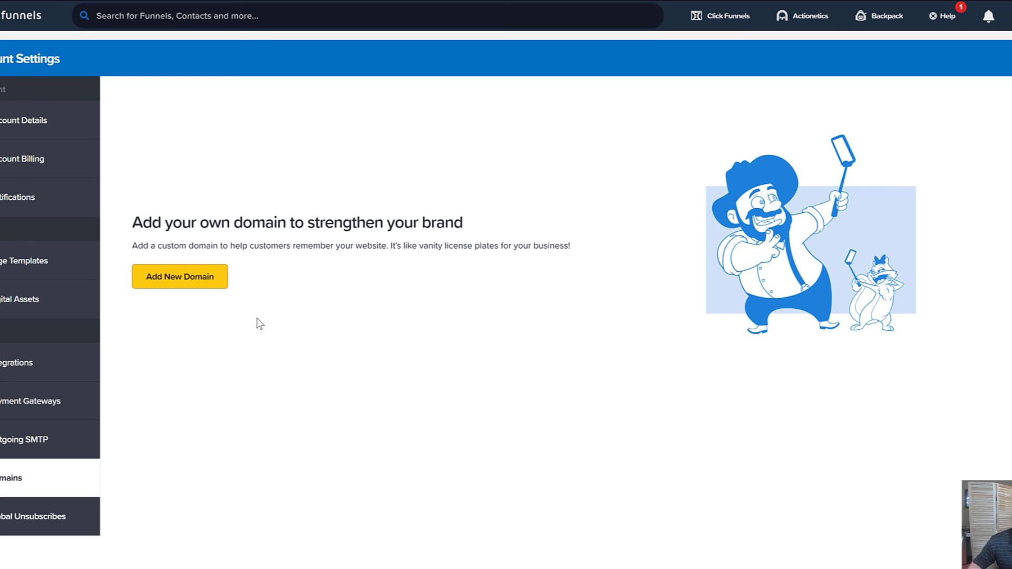
scroll(37, 474, down, 2)
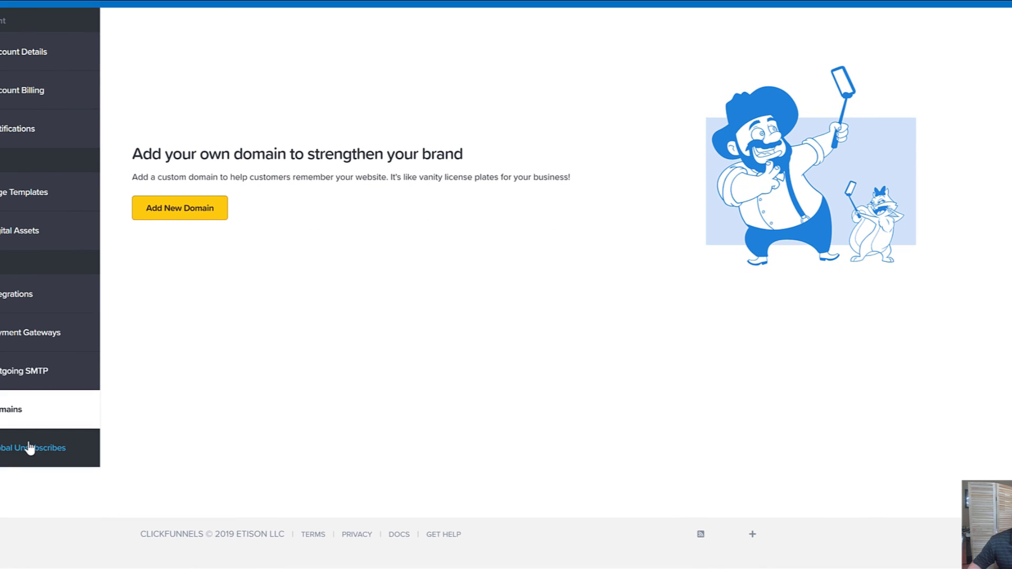
click(30, 448)
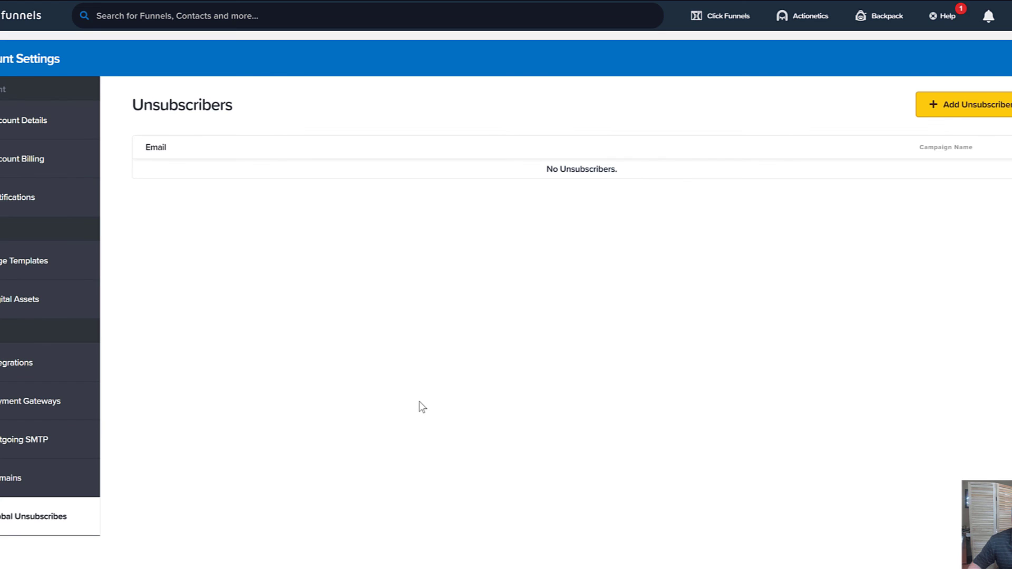